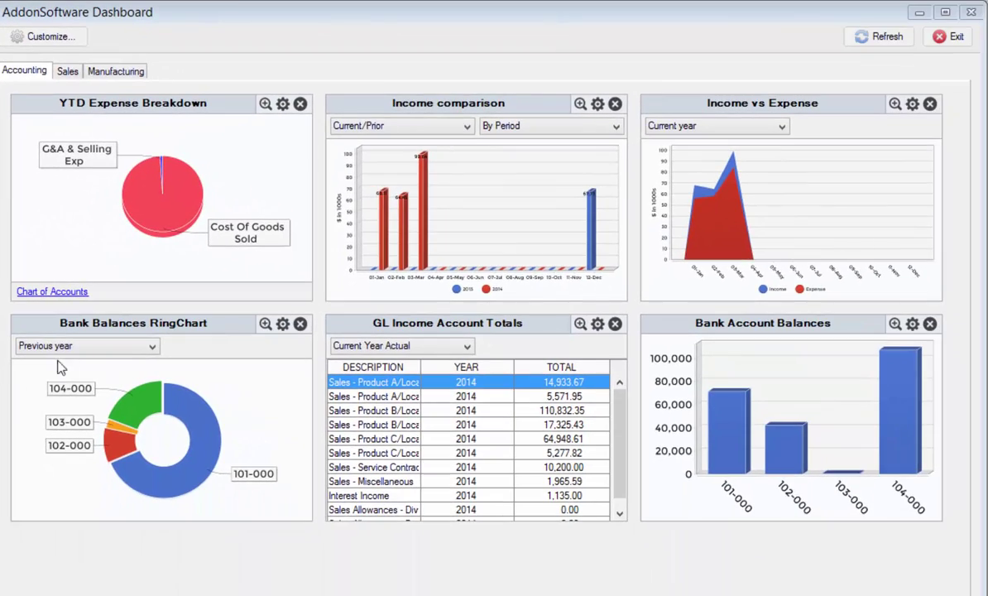
Show the current year in the Bank Balances RingChart and view the chart enlarged with its available options.
{"action": "left_click", "coordinate": [140, 353]}
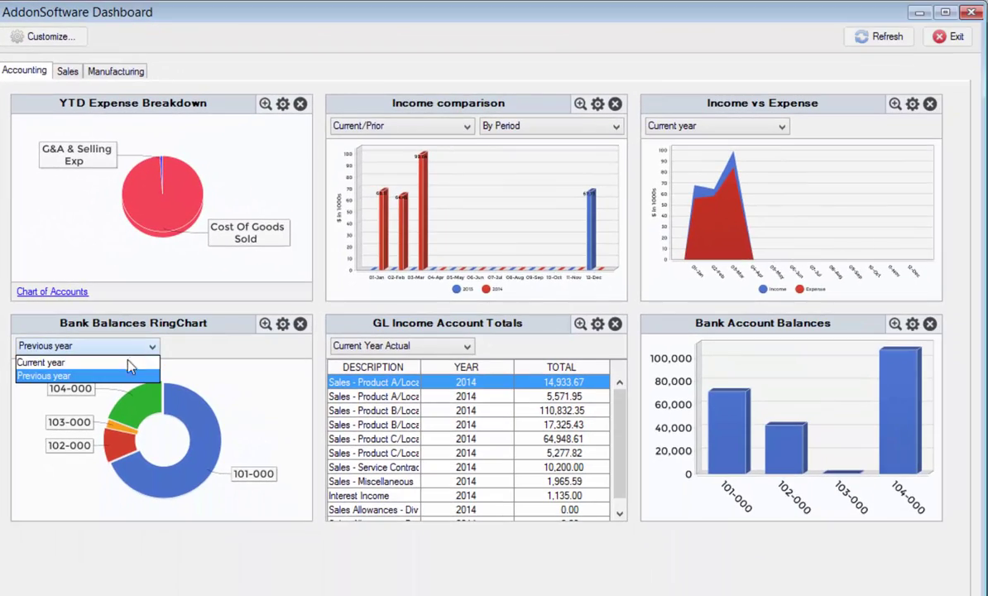
{"action": "left_click", "coordinate": [124, 361]}
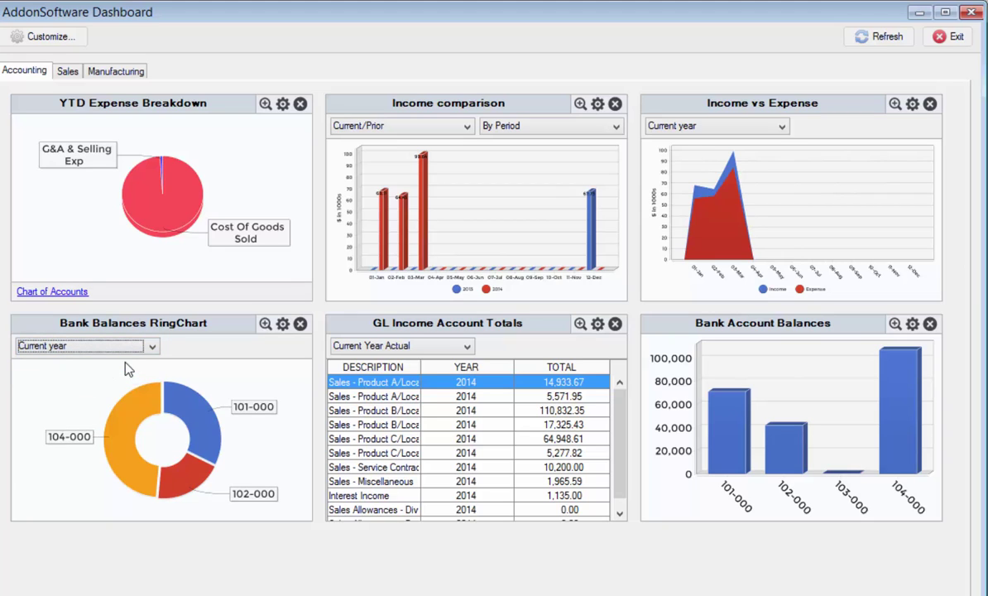
{"action": "left_click", "coordinate": [264, 324]}
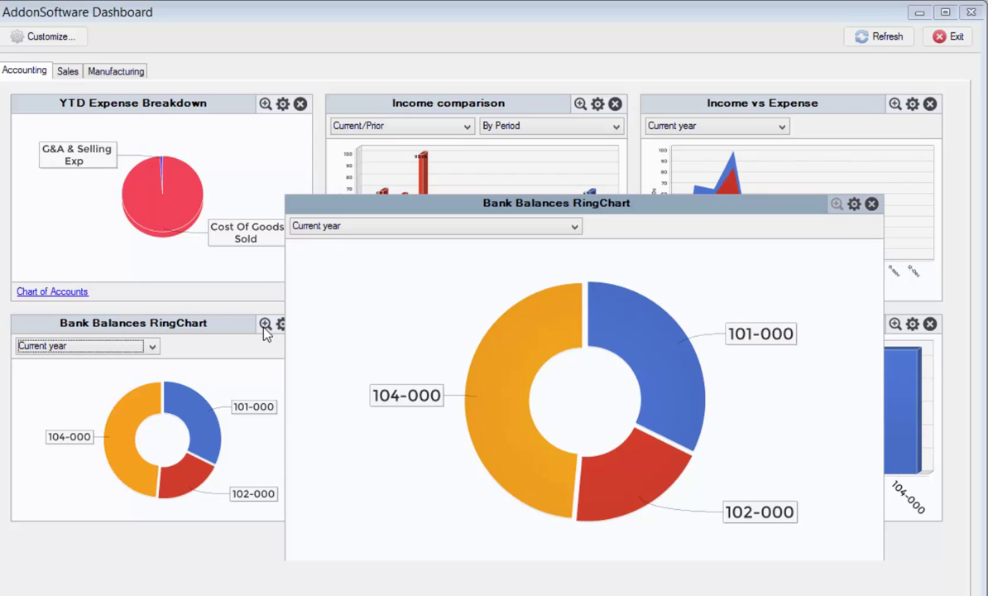
{"action": "left_click", "coordinate": [853, 206]}
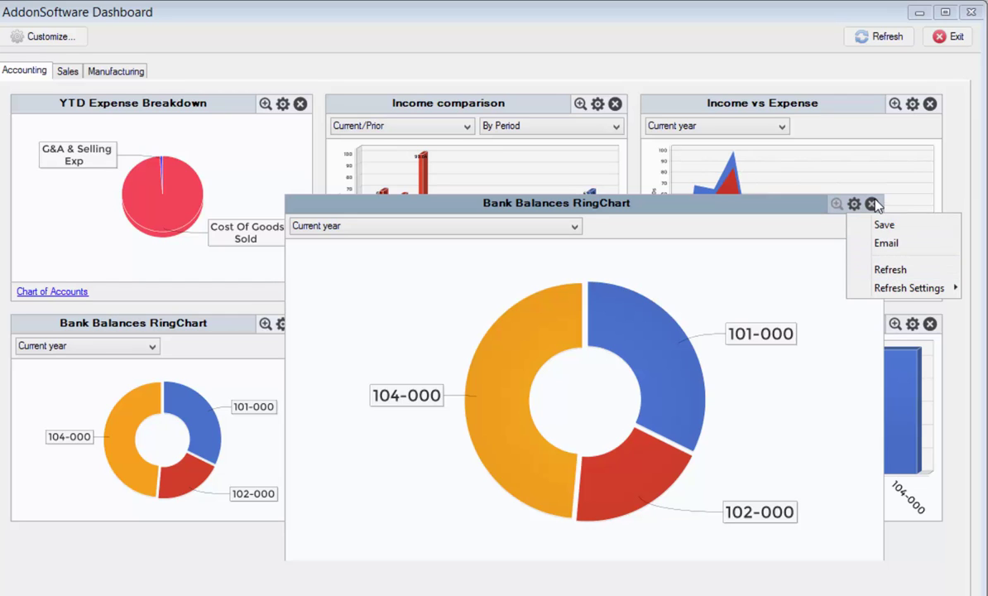
{"action": "left_click", "coordinate": [875, 205]}
{"action": "left_click", "coordinate": [874, 204]}
Open the auto refresh configuration of the YTD Expense Breakdown widget and accept a refresh rate of 30 seconds.
{"action": "left_click", "coordinate": [282, 103]}
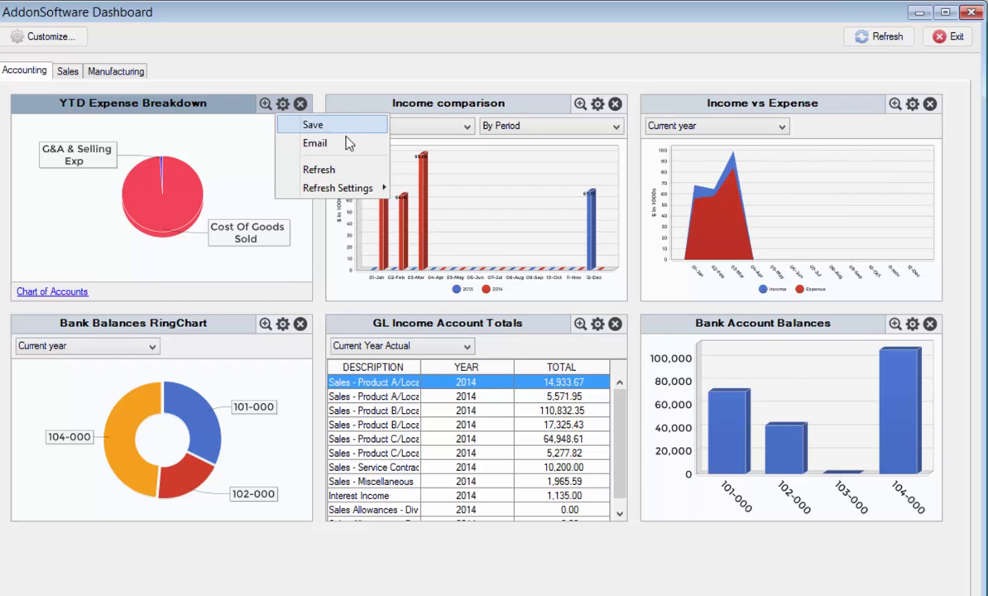
{"action": "mouse_move", "coordinate": [367, 191]}
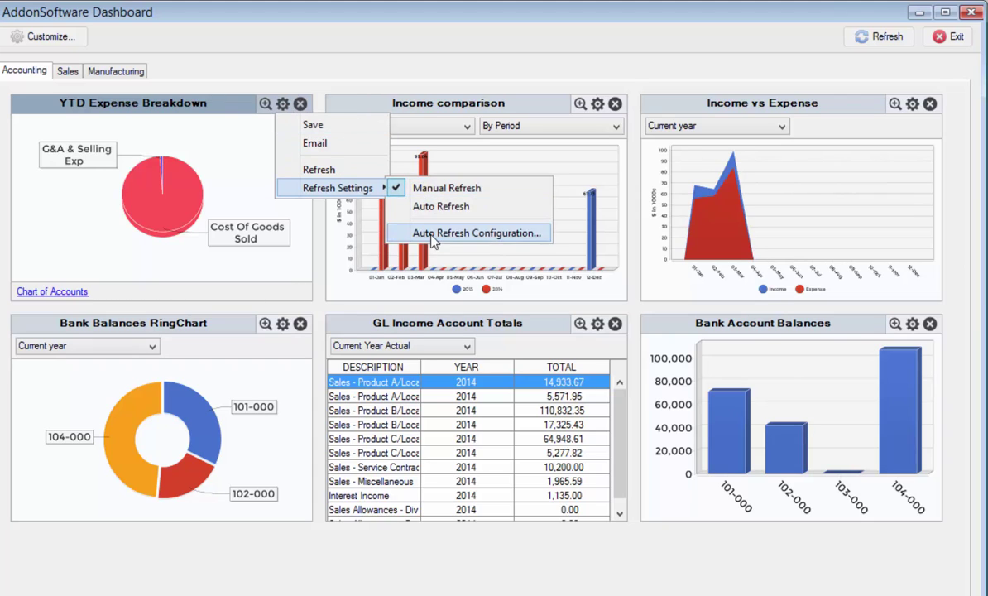
{"action": "left_click", "coordinate": [406, 230]}
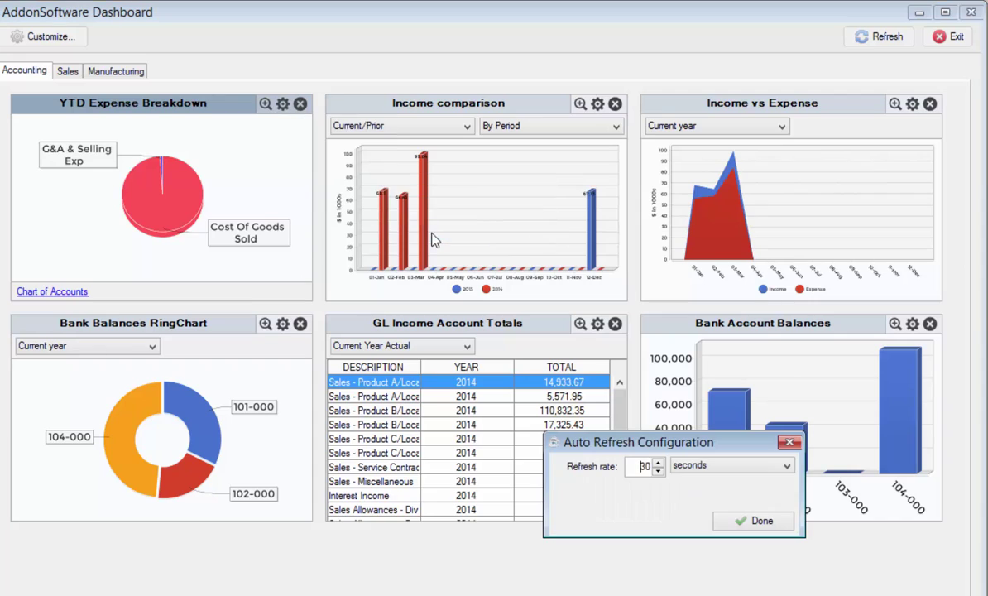
{"action": "left_click", "coordinate": [785, 466]}
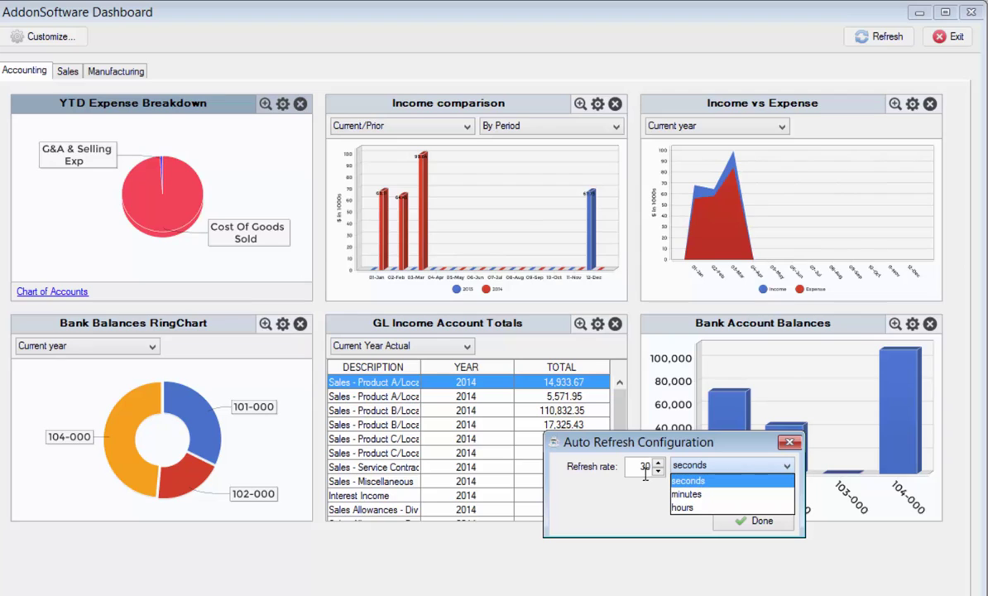
{"action": "left_click", "coordinate": [727, 522]}
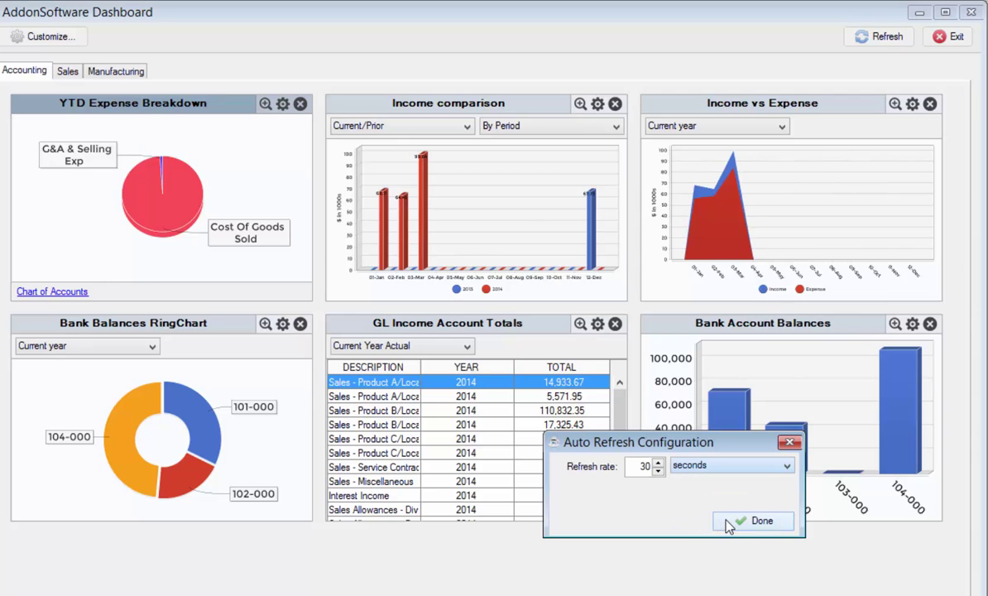
{"action": "left_click", "coordinate": [727, 522]}
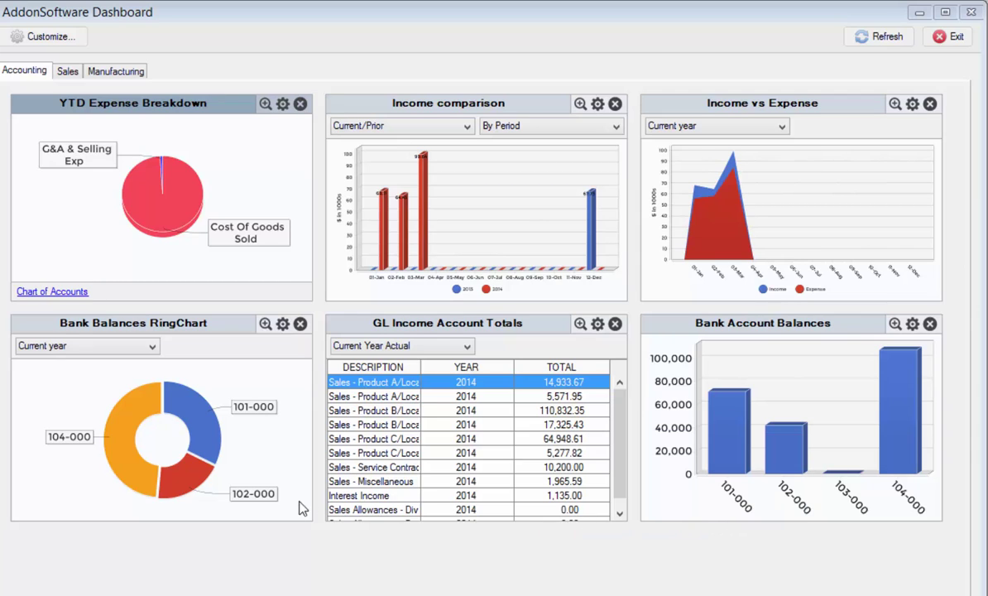
Remove the Bank Balances RingChart and YTD Expense Breakdown widgets, and move Income vs Expense to last place and Bank Account Balances to second.
{"action": "left_click", "coordinate": [301, 323]}
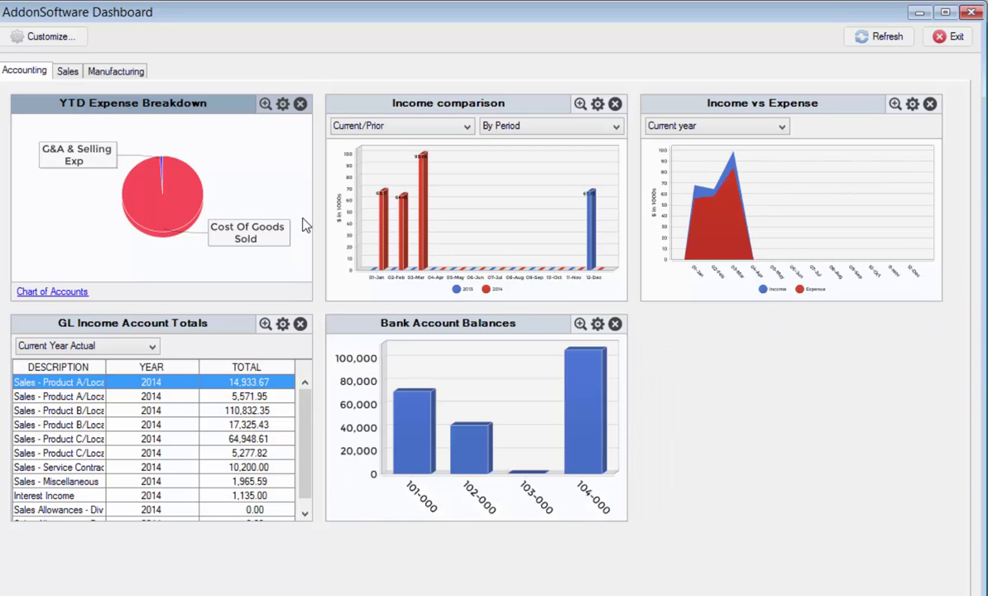
{"action": "left_click", "coordinate": [301, 103]}
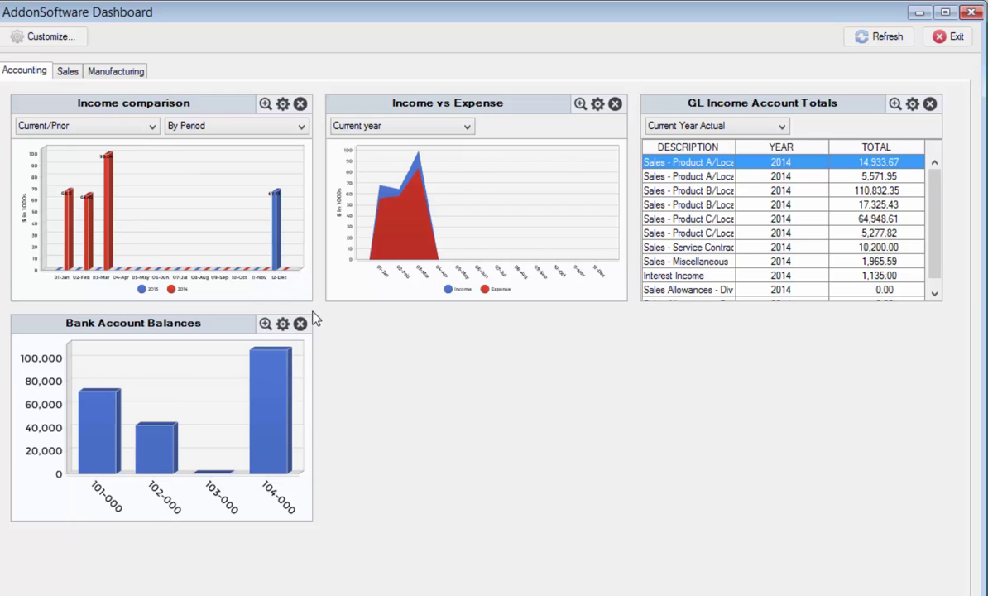
{"action": "left_click_drag", "start_coordinate": [454, 108], "coordinate": [245, 315]}
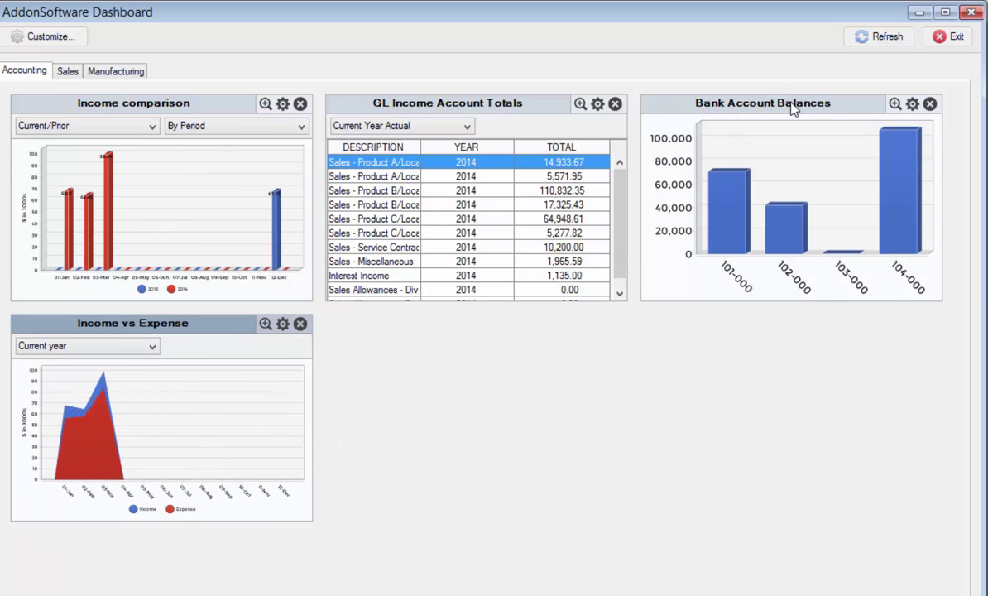
{"action": "left_click_drag", "start_coordinate": [792, 107], "coordinate": [471, 116]}
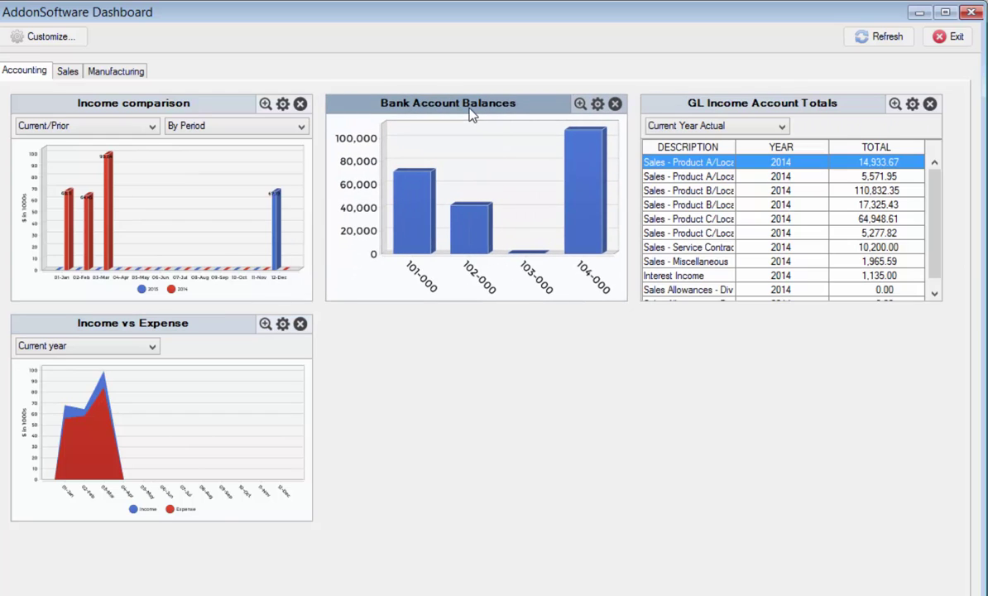
Add the Bank Balances RingChart and YTD Expense Breakdown widgets to the Accounting dashboard, and close the dashboard.
{"action": "left_click", "coordinate": [64, 36]}
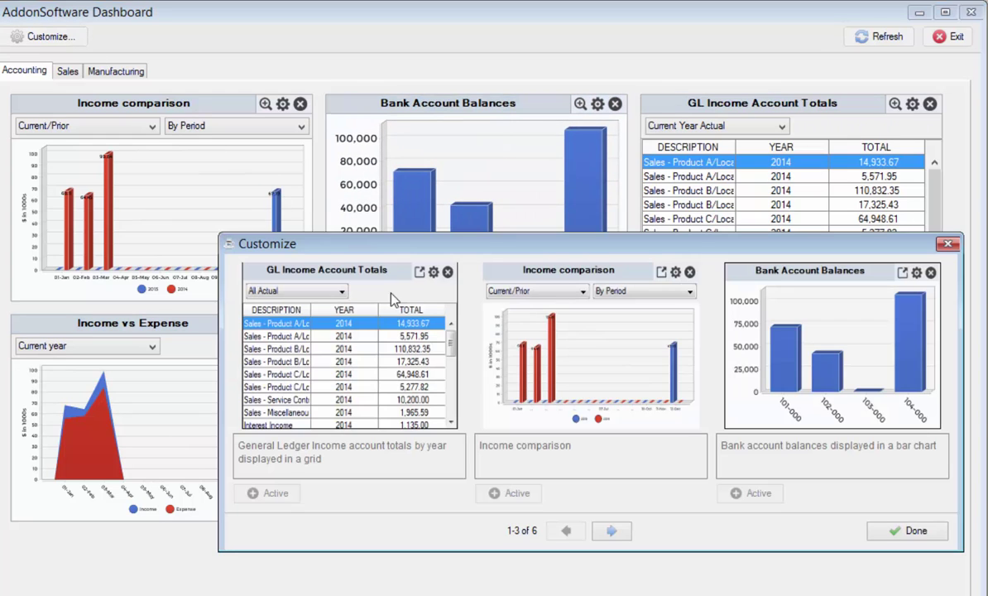
{"action": "left_click", "coordinate": [612, 531]}
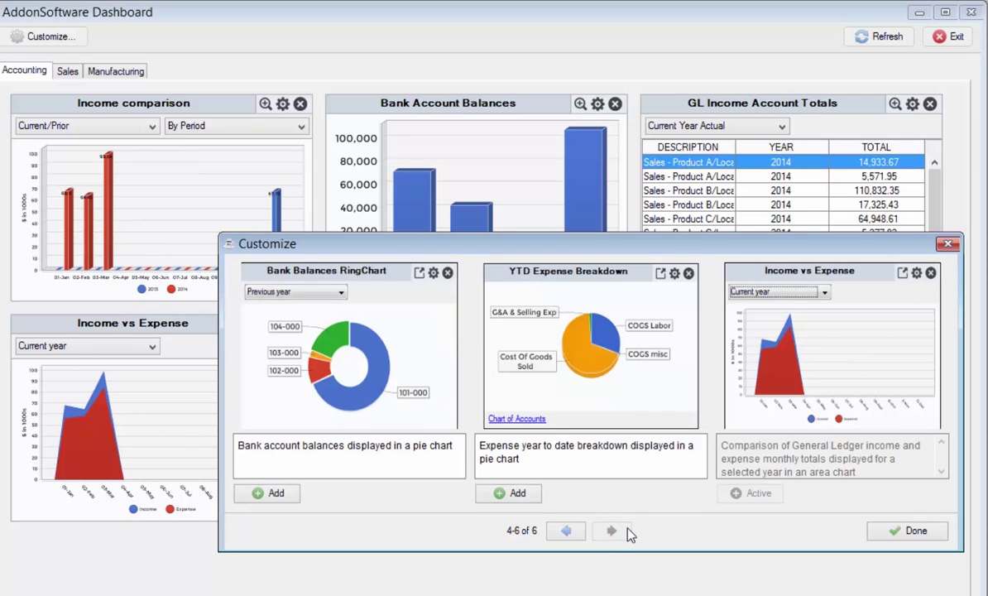
{"action": "left_click", "coordinate": [273, 493]}
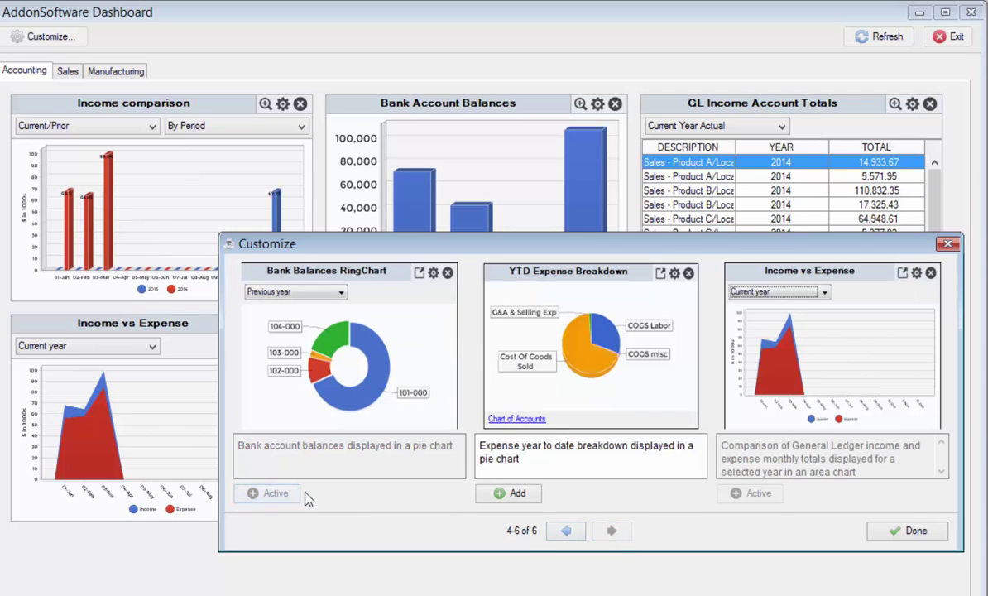
{"action": "left_click", "coordinate": [508, 493]}
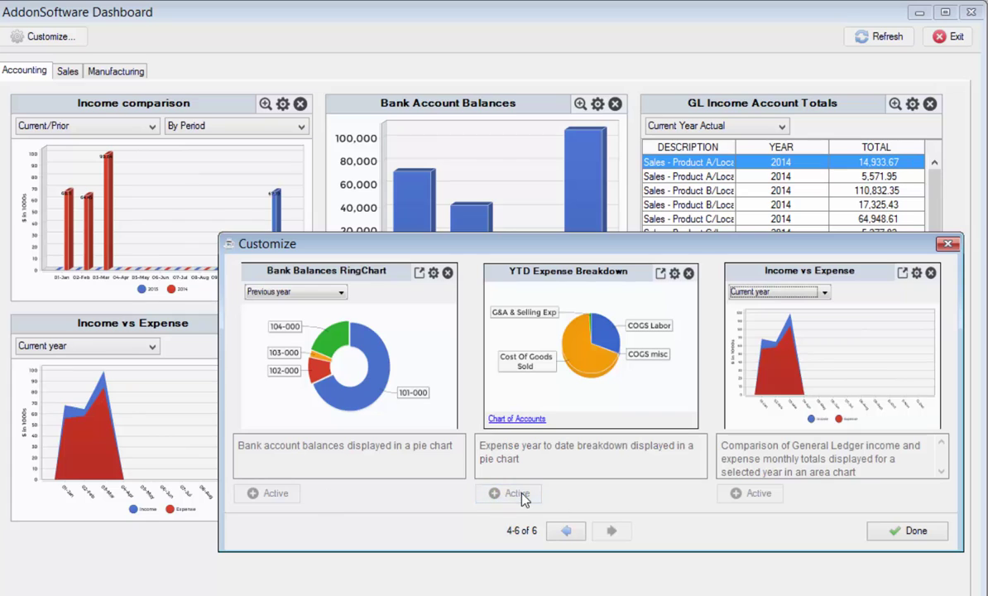
{"action": "left_click", "coordinate": [909, 534]}
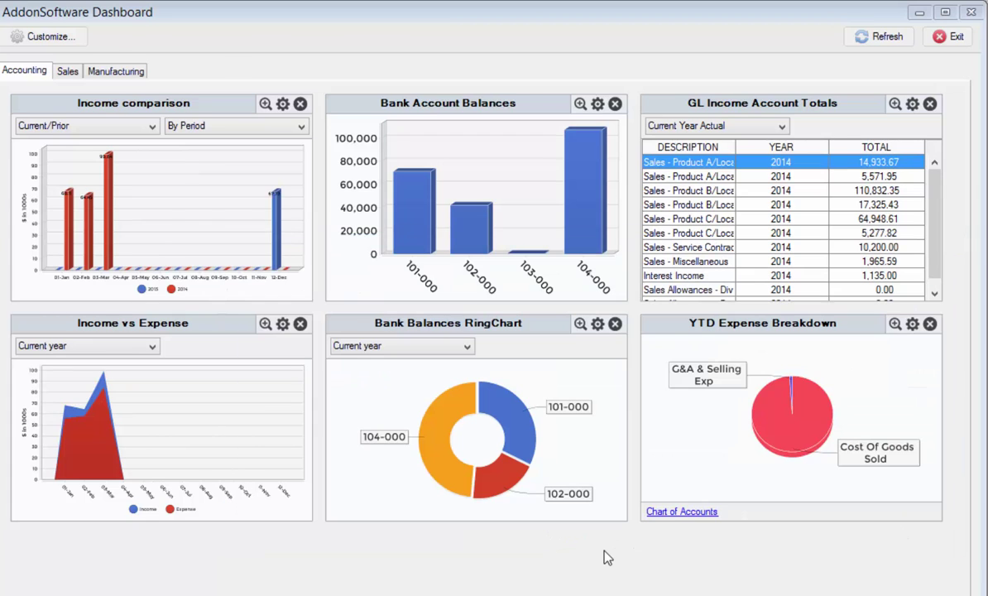
{"action": "key", "text": "alt+F4"}
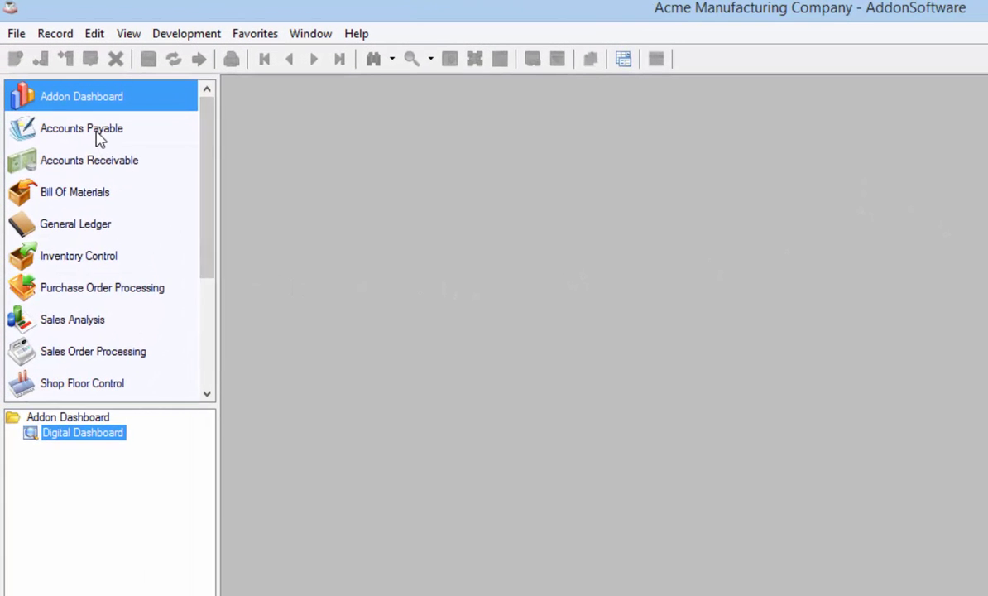
Look through the Accounts Payable tasks, including the contents of the Reports and Period End Processing folders.
{"action": "left_click", "coordinate": [97, 137]}
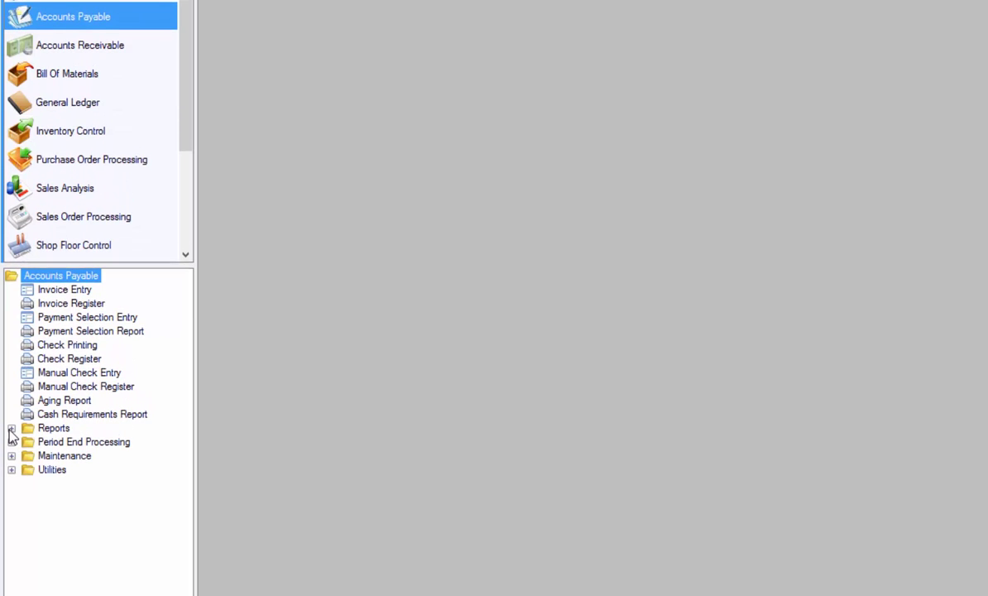
{"action": "left_click", "coordinate": [12, 429]}
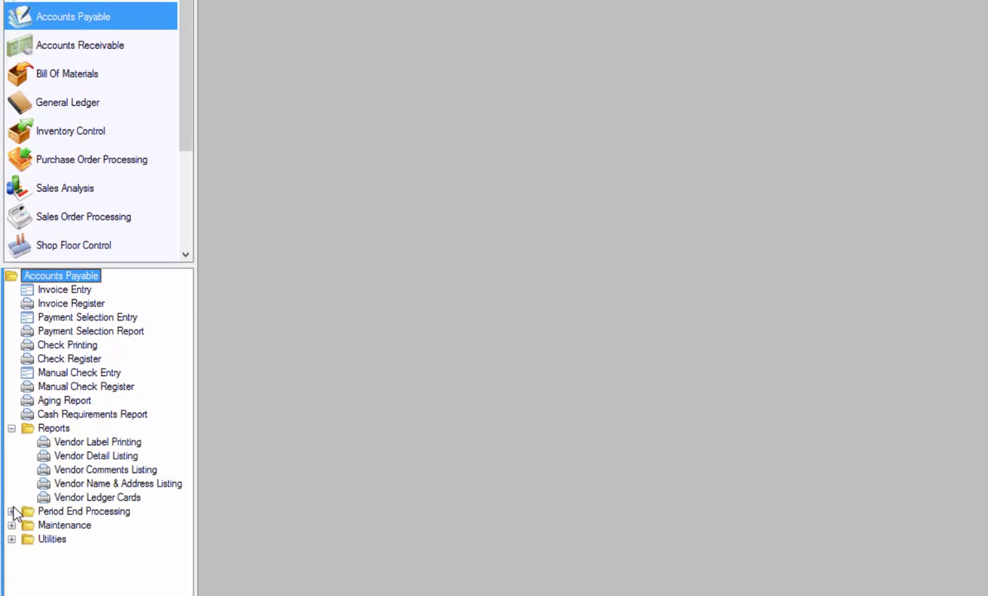
{"action": "left_click", "coordinate": [13, 511]}
{"action": "left_click", "coordinate": [13, 511]}
{"action": "left_click", "coordinate": [11, 429]}
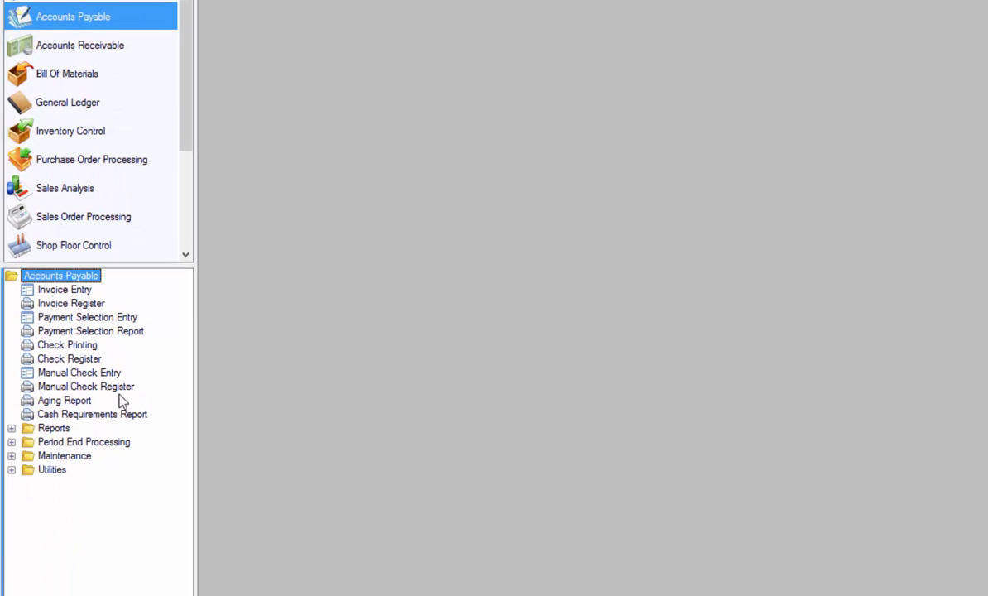
View the task lists of the Accounts Receivable and General Ledger modules, and return to Accounts Payable.
{"action": "left_click", "coordinate": [107, 47]}
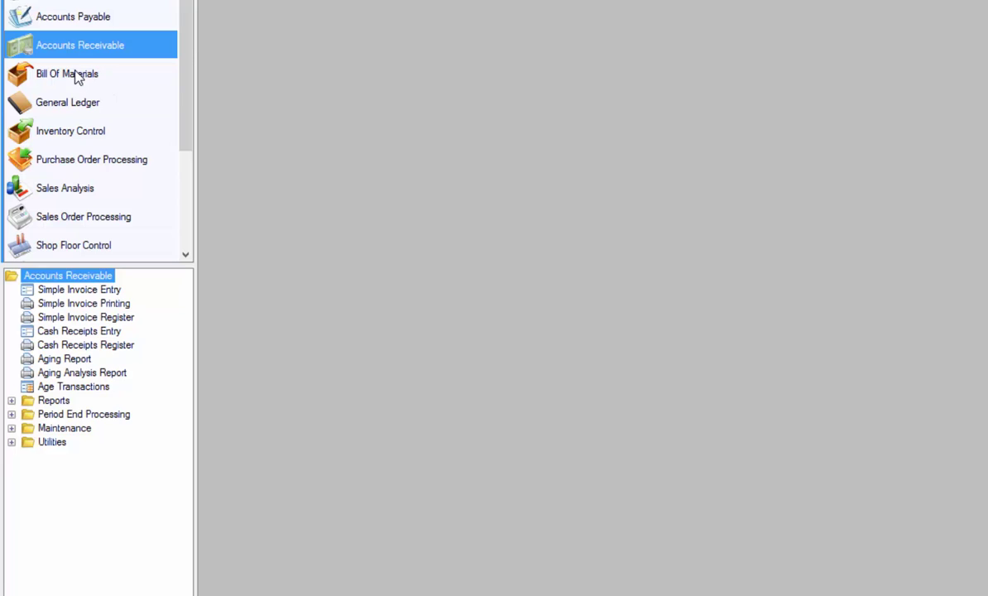
{"action": "left_click", "coordinate": [73, 105]}
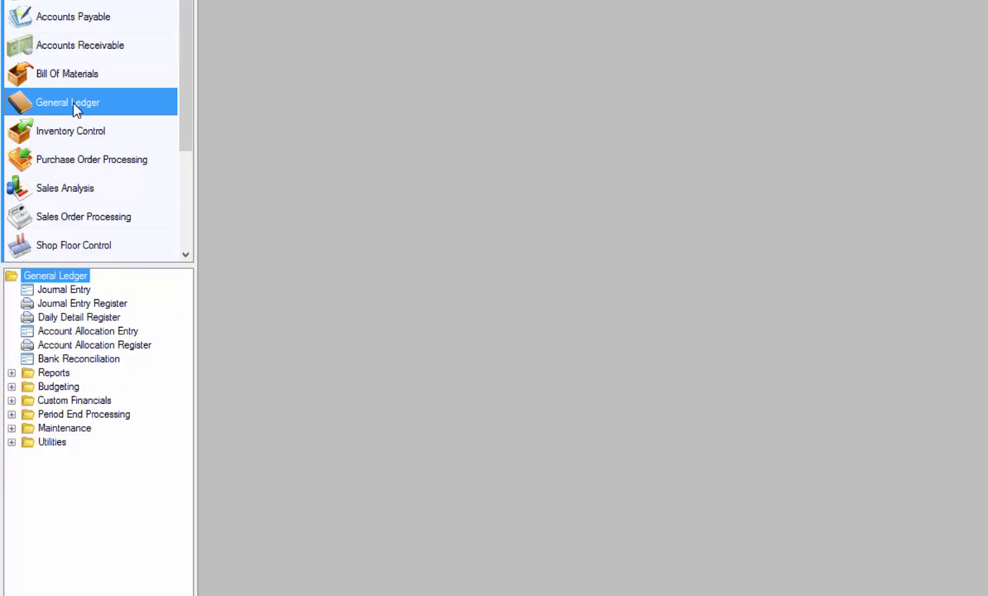
{"action": "left_click_drag", "start_coordinate": [185, 75], "coordinate": [237, 62]}
{"action": "left_click", "coordinate": [106, 19]}
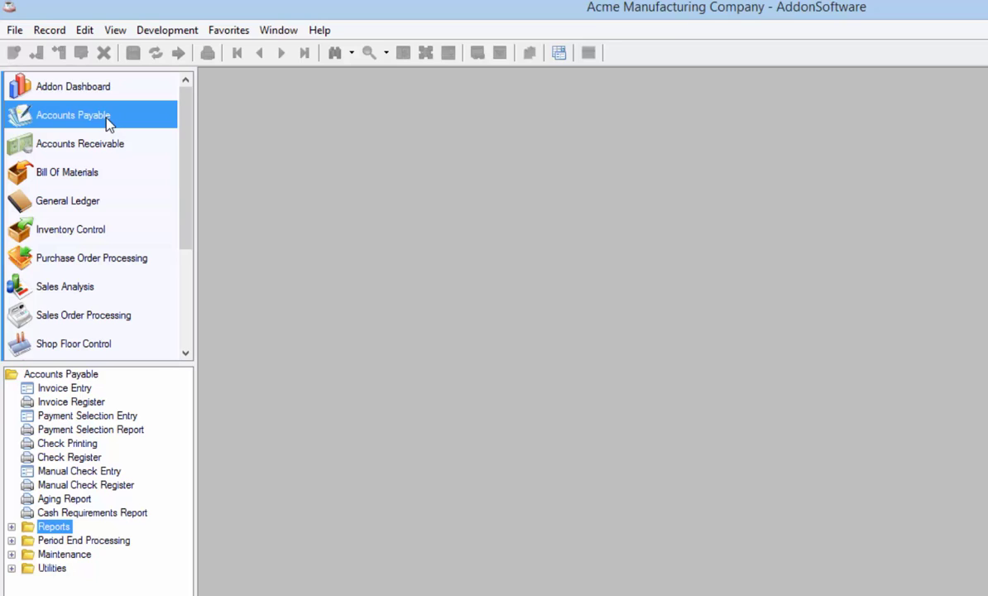
Open the Customers form from the Accounts Receivable maintenance tasks and browse through the records to the last customer.
{"action": "left_click", "coordinate": [94, 147]}
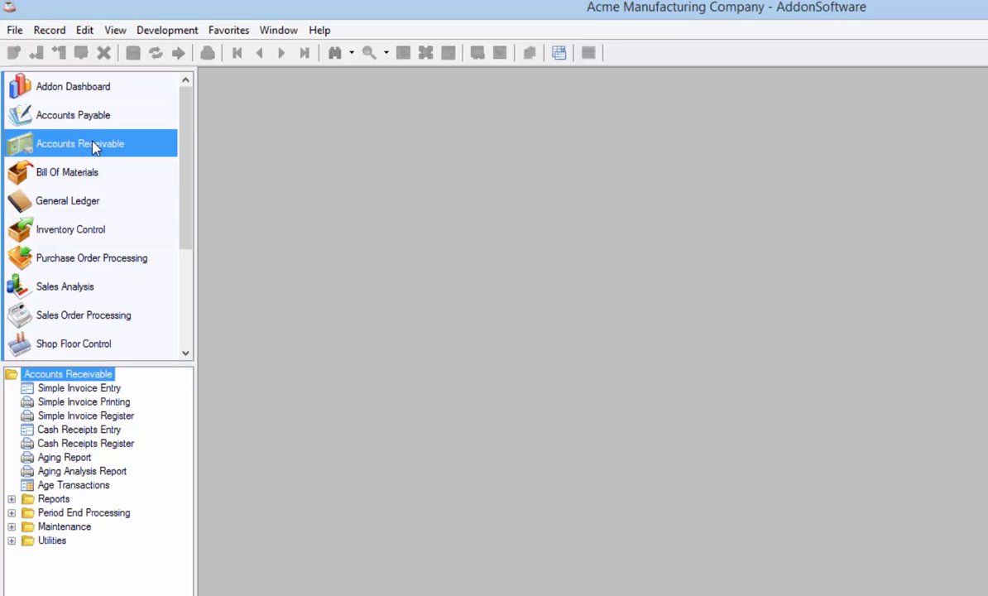
{"action": "left_click", "coordinate": [11, 527]}
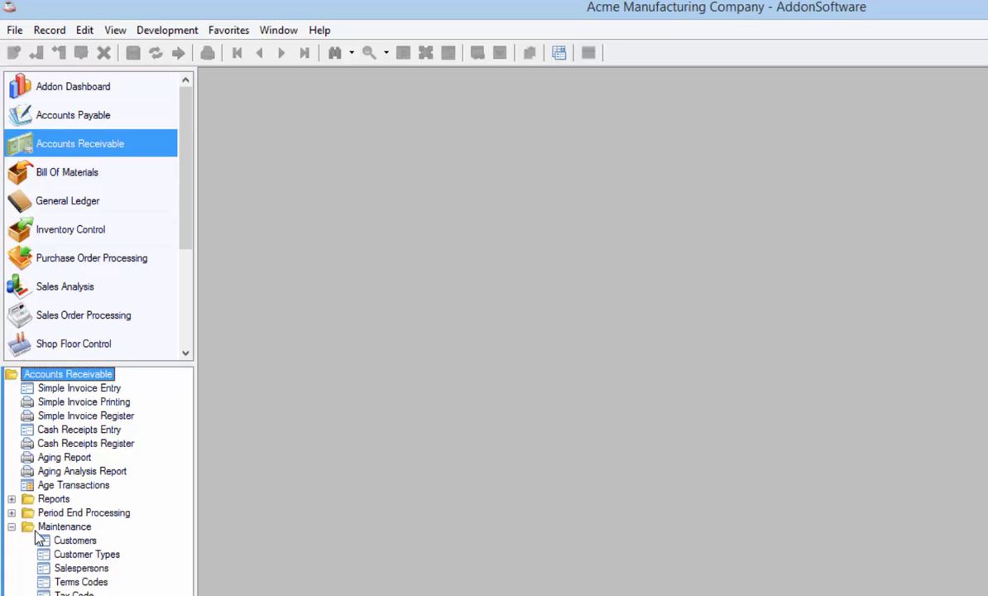
{"action": "double_click", "coordinate": [74, 540]}
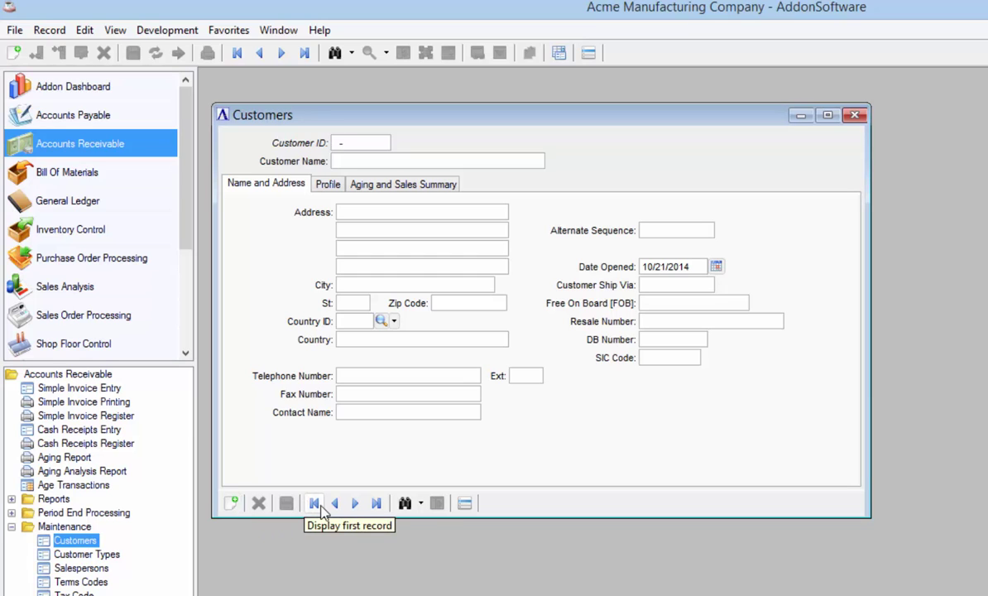
{"action": "left_click", "coordinate": [355, 505]}
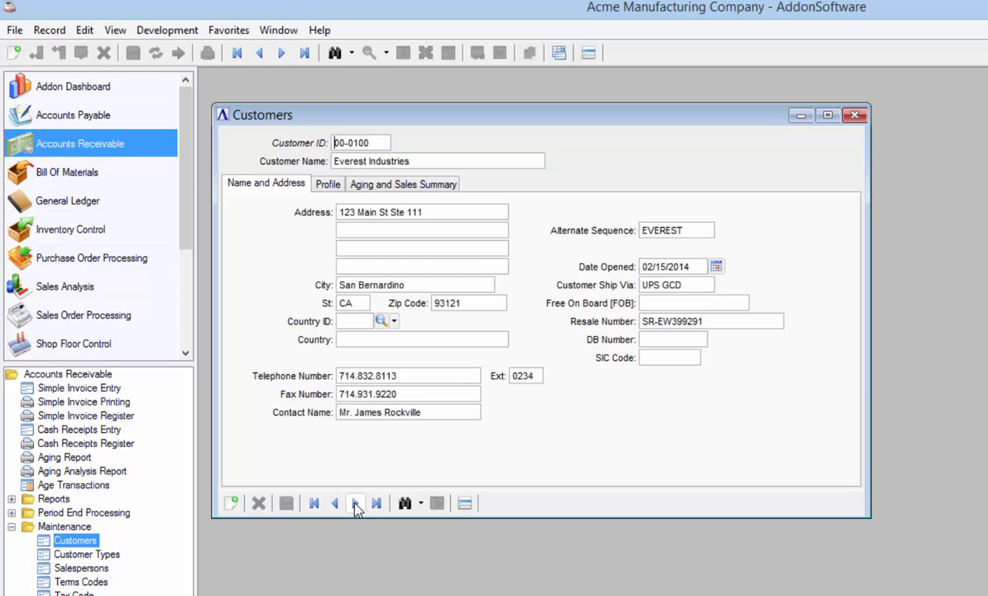
{"action": "left_click", "coordinate": [376, 504]}
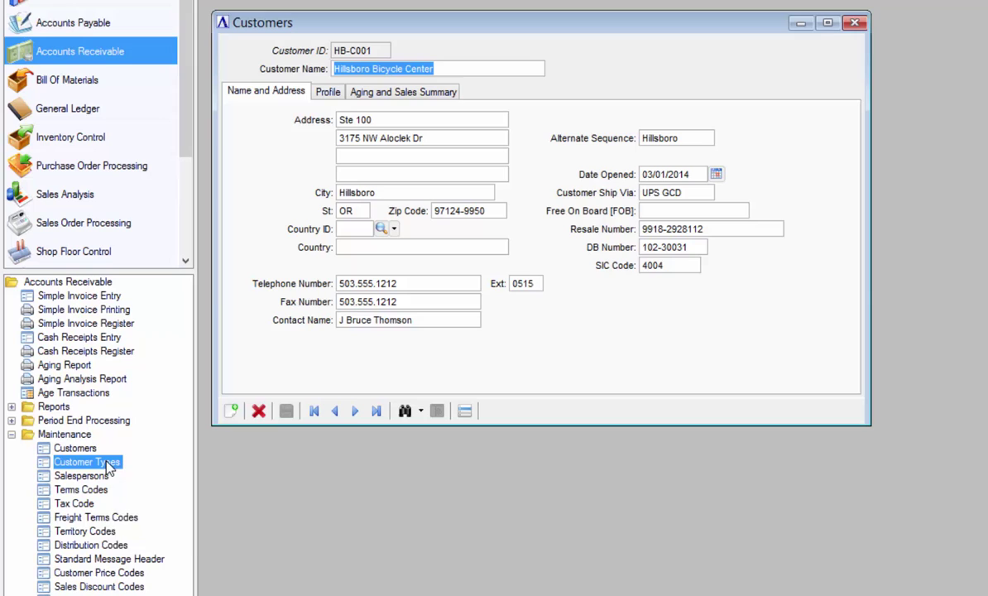
Launch the Customer Types form in SDI mode, move its separate window over the Customers form, and close it.
{"action": "right_click", "coordinate": [106, 553]}
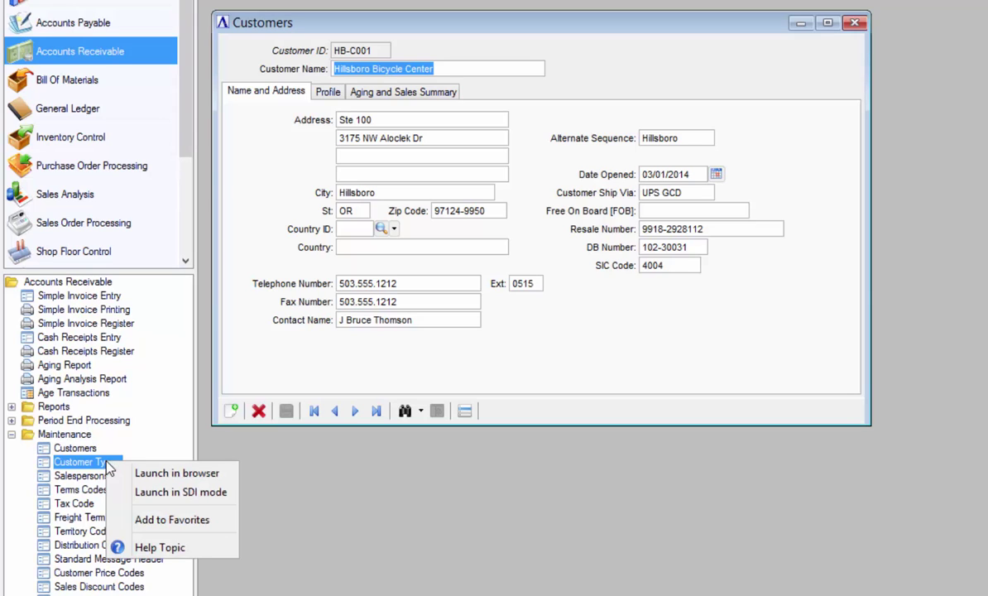
{"action": "left_click", "coordinate": [143, 493]}
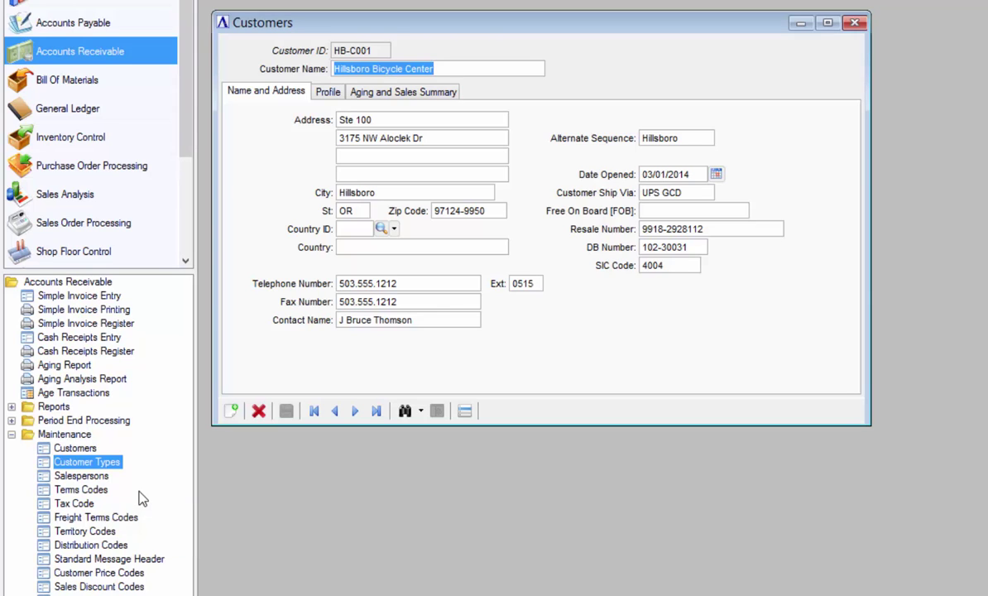
{"action": "left_click_drag", "start_coordinate": [277, 127], "coordinate": [397, 172]}
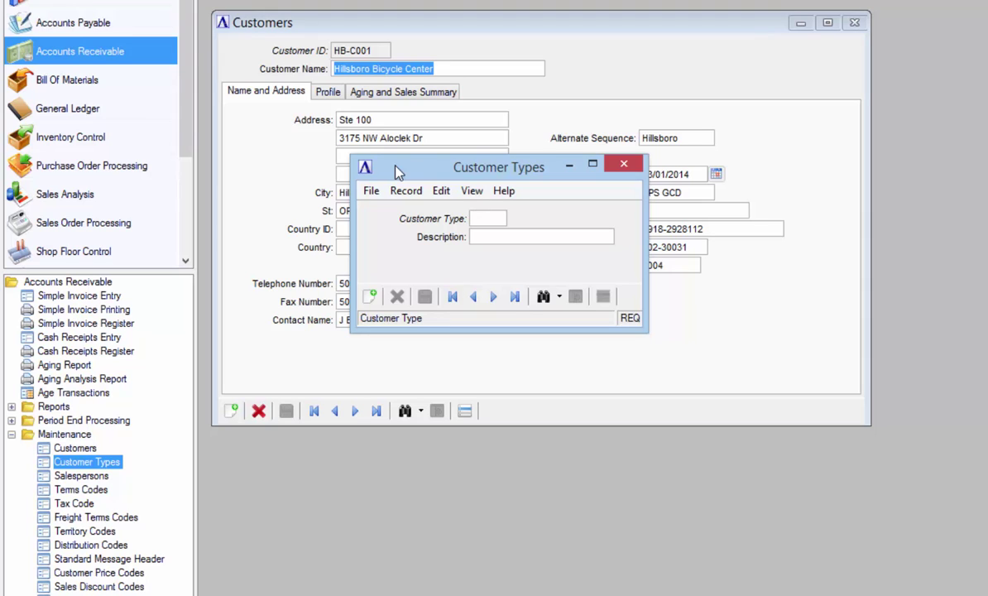
{"action": "key", "text": "alt+F4"}
Launch the Salespersons form from the Accounts Receivable maintenance tasks in the browser.
{"action": "right_click", "coordinate": [93, 478]}
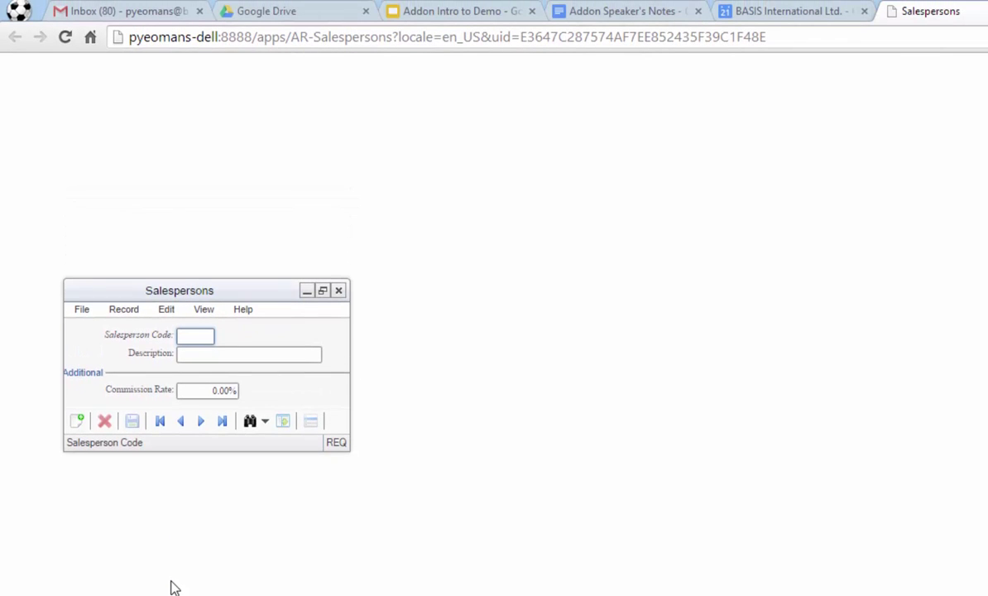
Advance to the next record in the Salespersons form in the browser.
{"action": "left_click", "coordinate": [201, 422]}
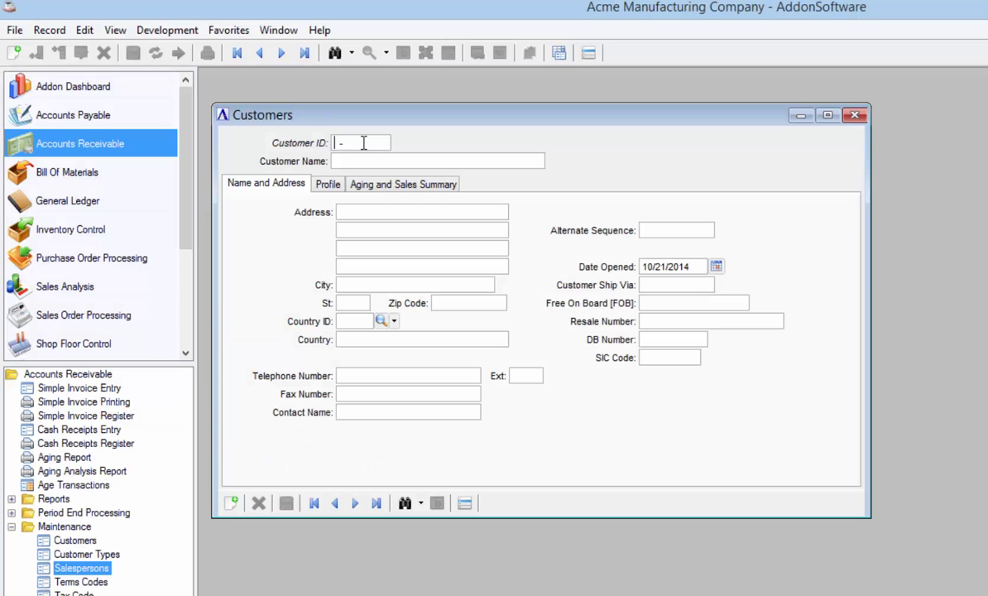
Load the Everest Industries record by its customer ID and review its profile, aging and sales summary, and address details.
{"action": "type", "text": "10-0"}
{"action": "type", "text": "100"}
{"action": "key", "text": "Tab"}
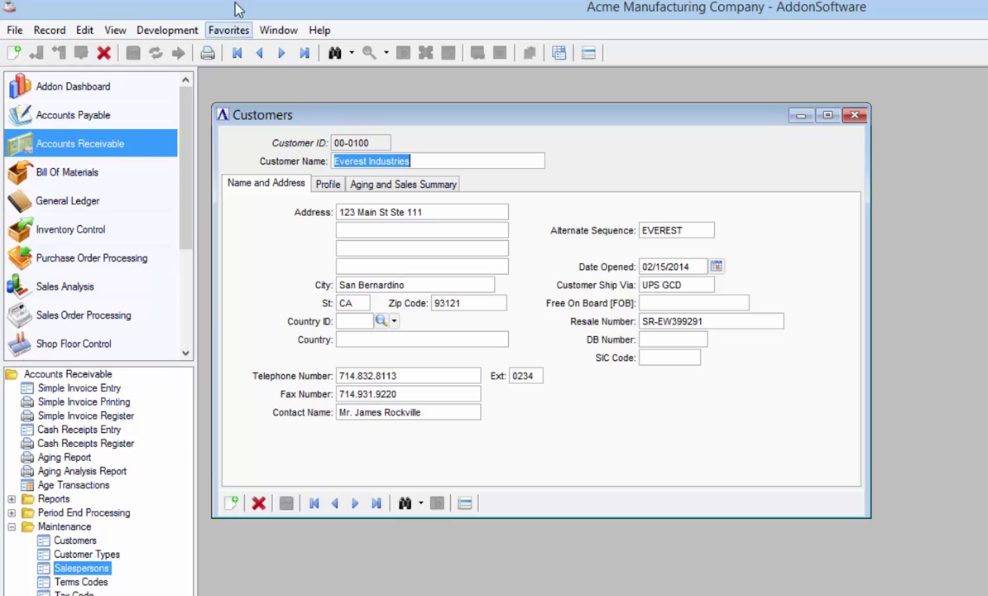
{"action": "left_click", "coordinate": [327, 183]}
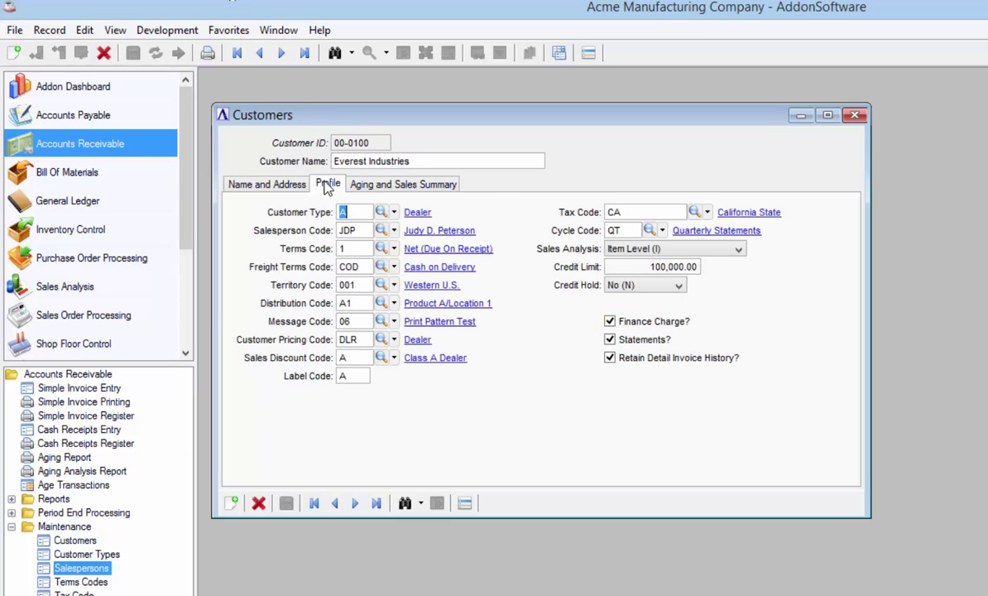
{"action": "left_click", "coordinate": [370, 185]}
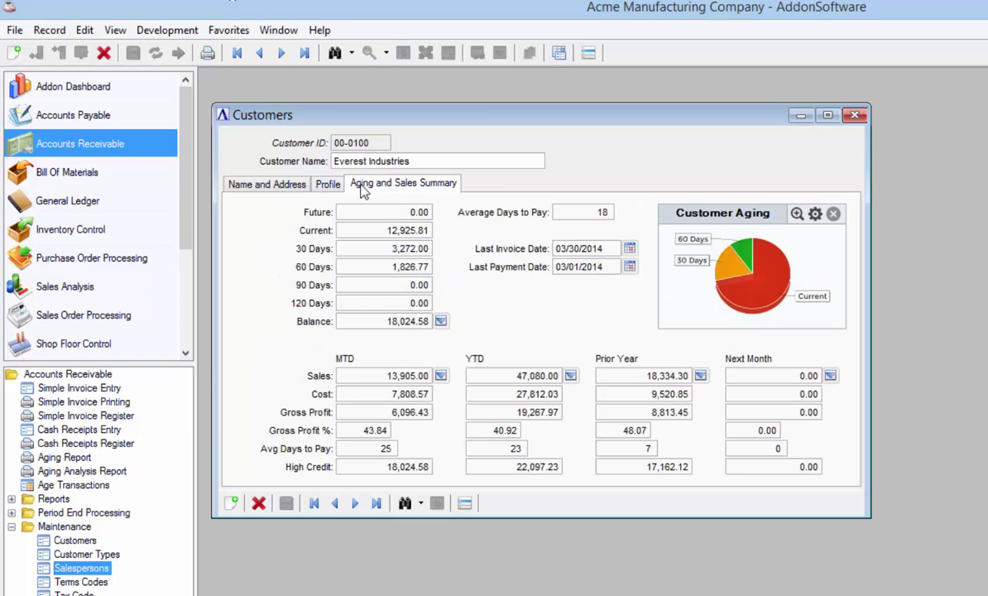
{"action": "left_click", "coordinate": [291, 185]}
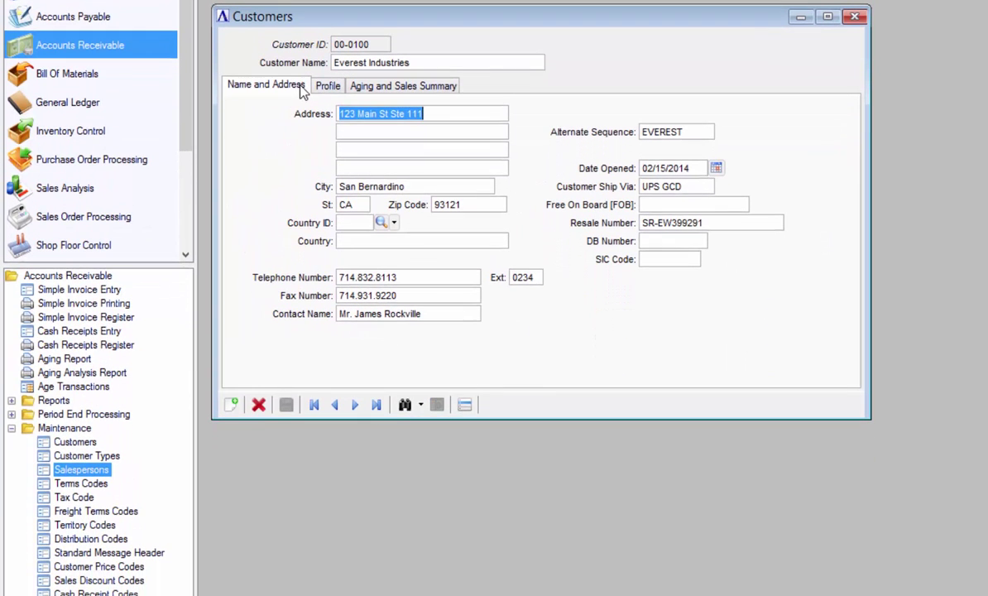
View the additional options available for the customer record and go back to its profile details.
{"action": "left_click", "coordinate": [464, 405]}
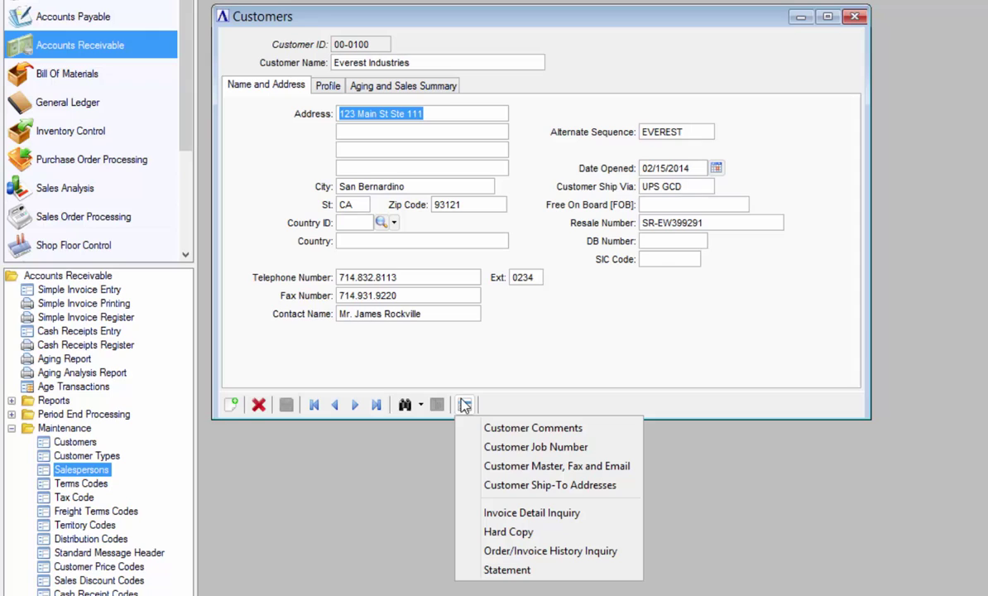
{"action": "left_click", "coordinate": [539, 330]}
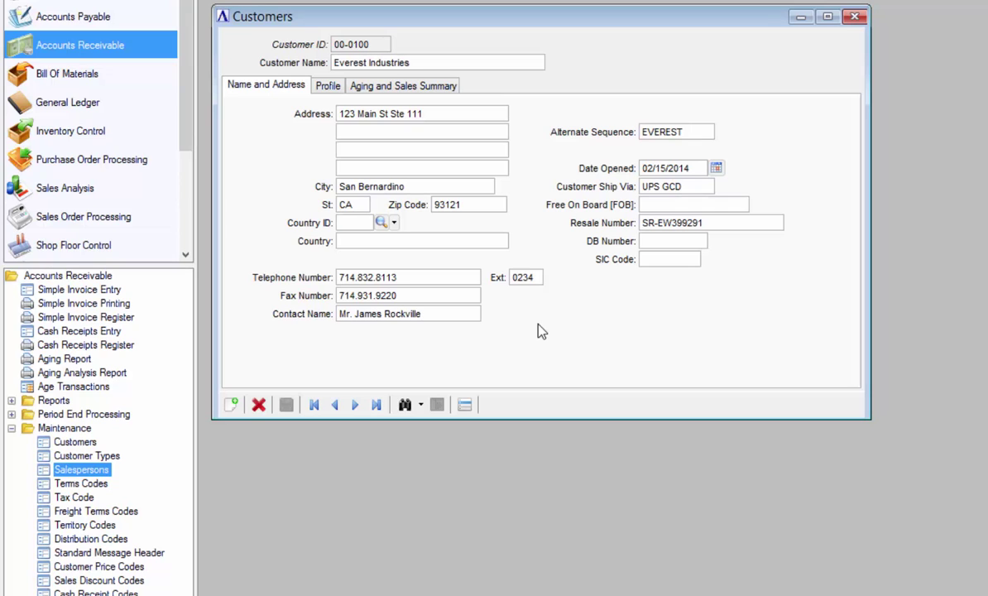
{"action": "left_click", "coordinate": [328, 86]}
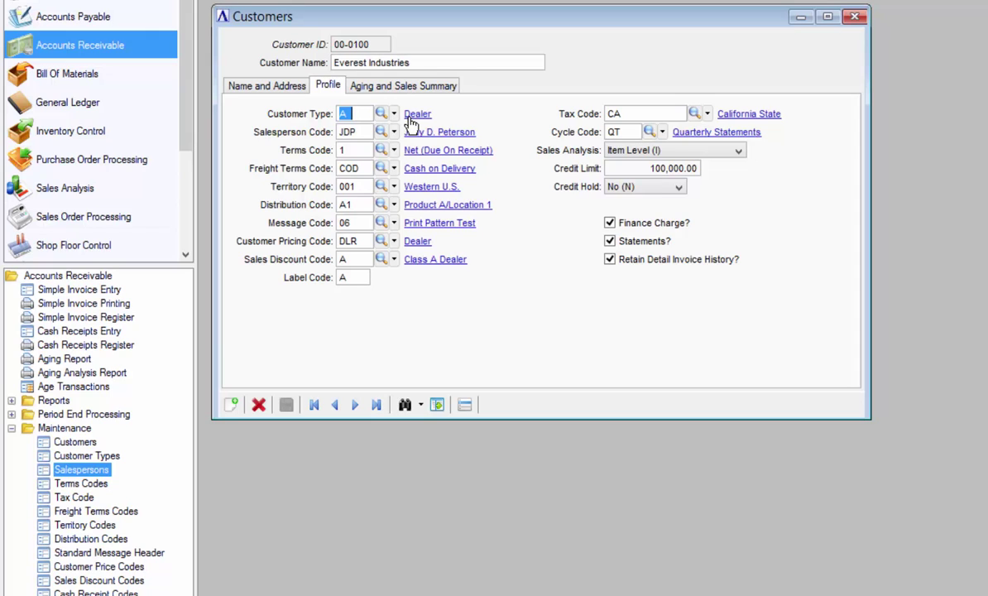
Drill down from the aging summary's balance into the customer's invoices and view the transactions of the 01/31/2014 invoice.
{"action": "left_click", "coordinate": [402, 88]}
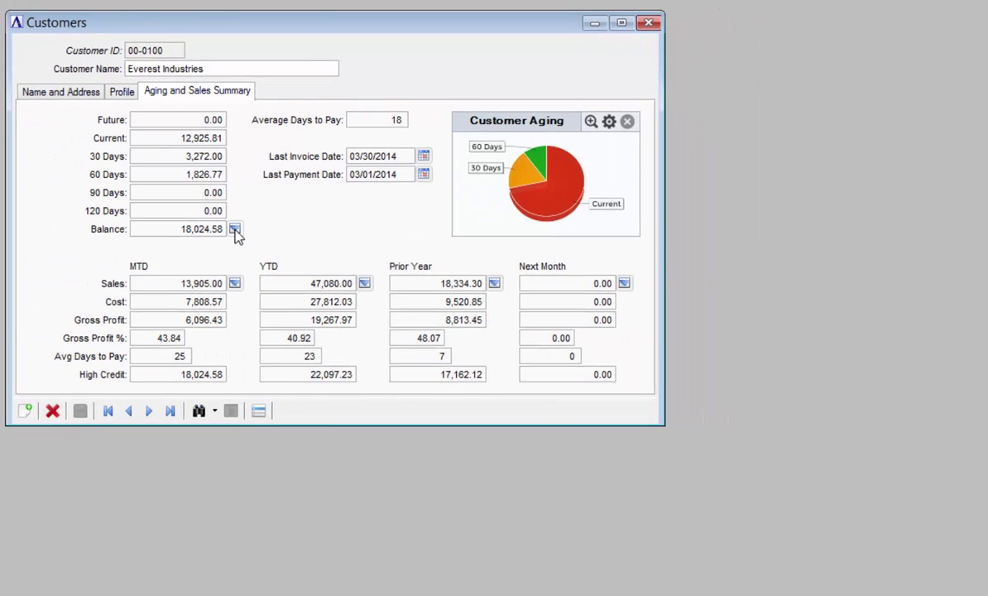
{"action": "left_click", "coordinate": [235, 230]}
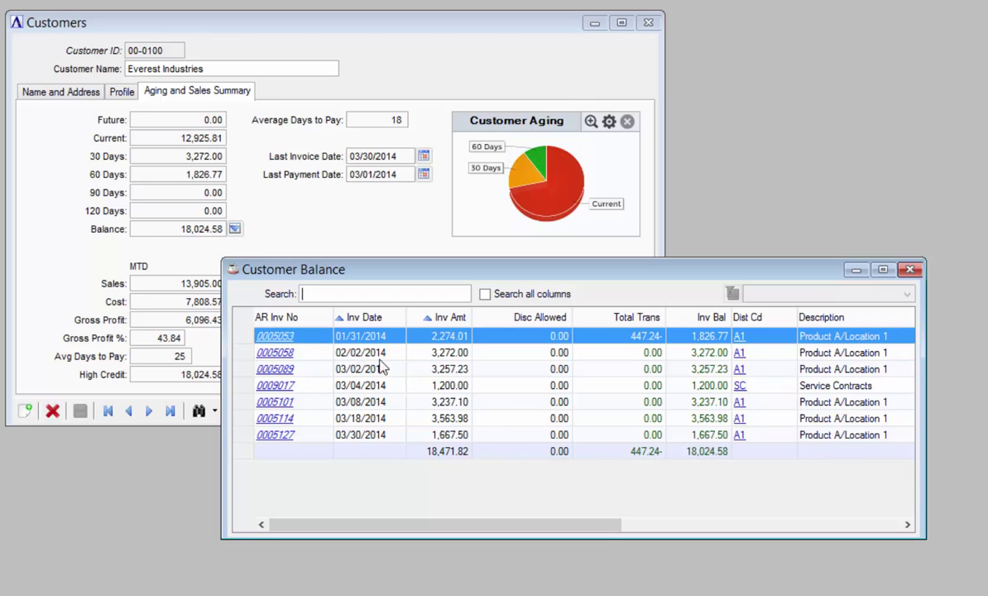
{"action": "left_click", "coordinate": [278, 338]}
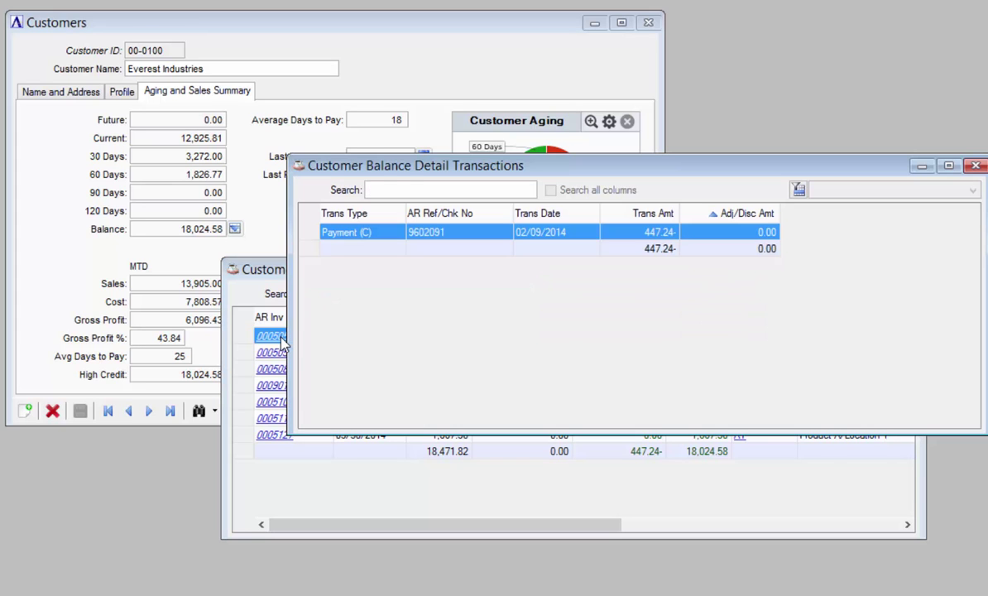
{"action": "key", "text": "Escape"}
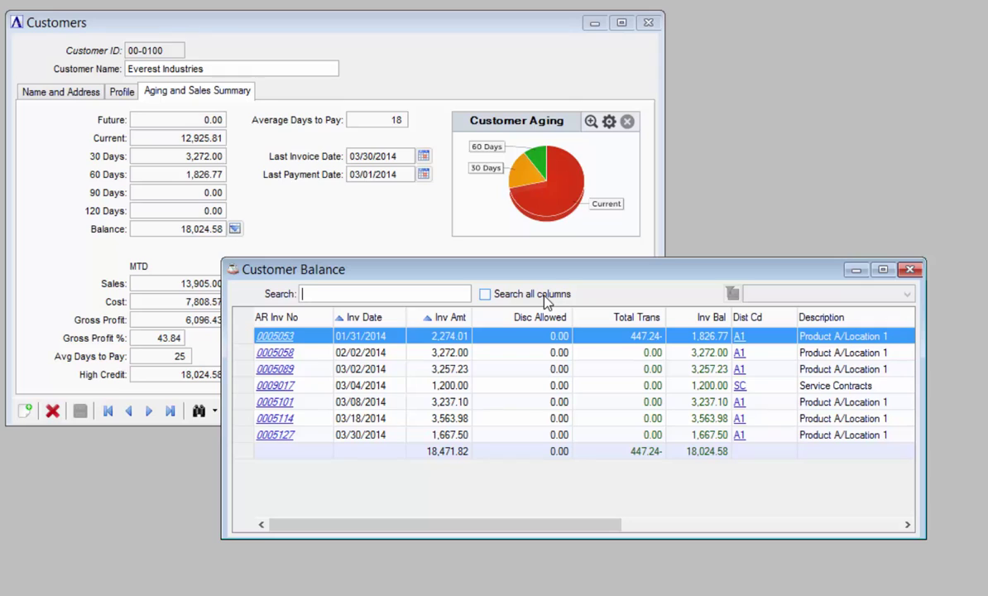
Sort the Customer Balance list by invoice date, descending and back to ascending, and close the list.
{"action": "left_click", "coordinate": [372, 319]}
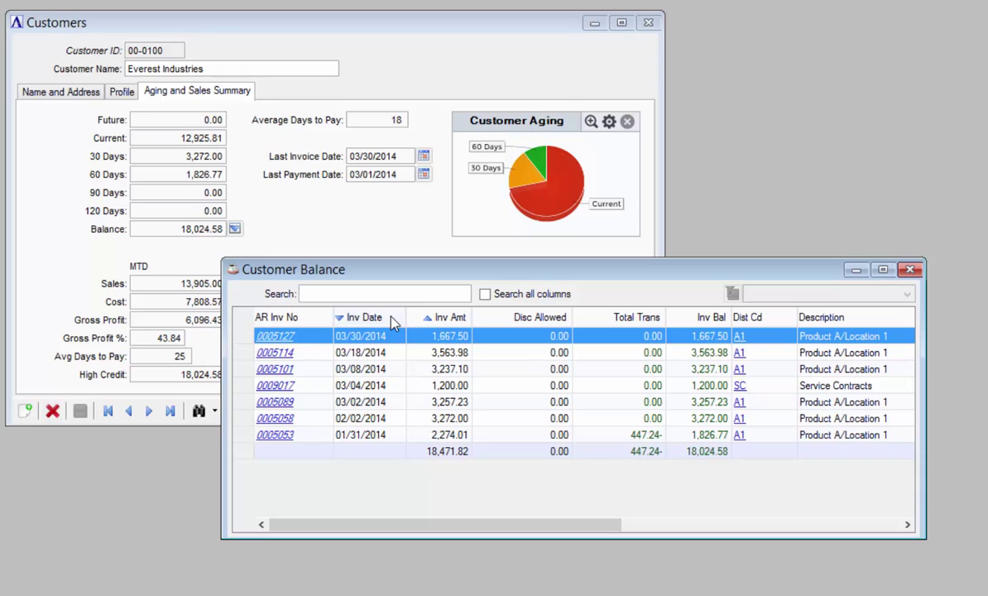
{"action": "left_click", "coordinate": [393, 321]}
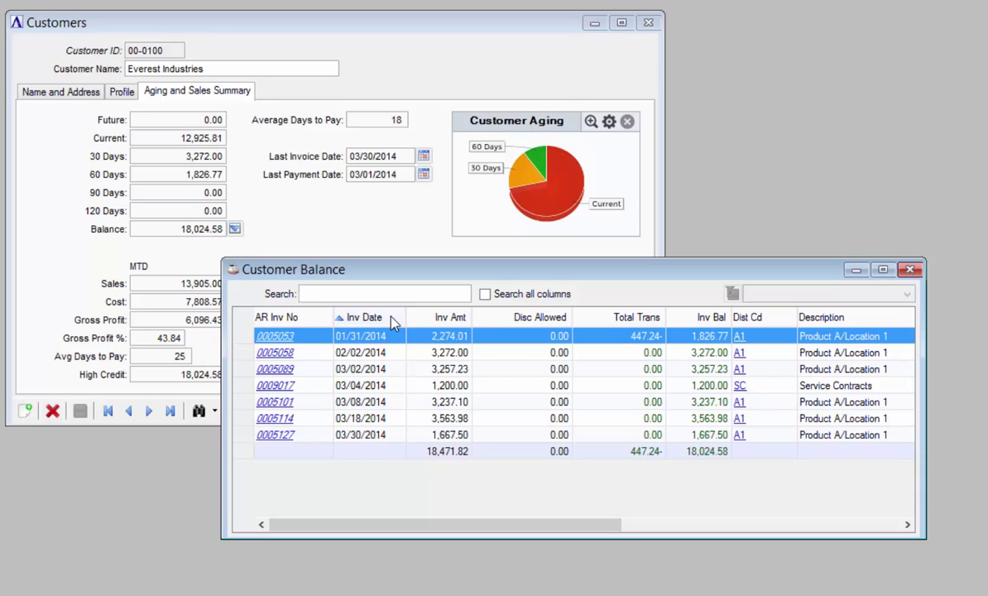
{"action": "left_click", "coordinate": [910, 273]}
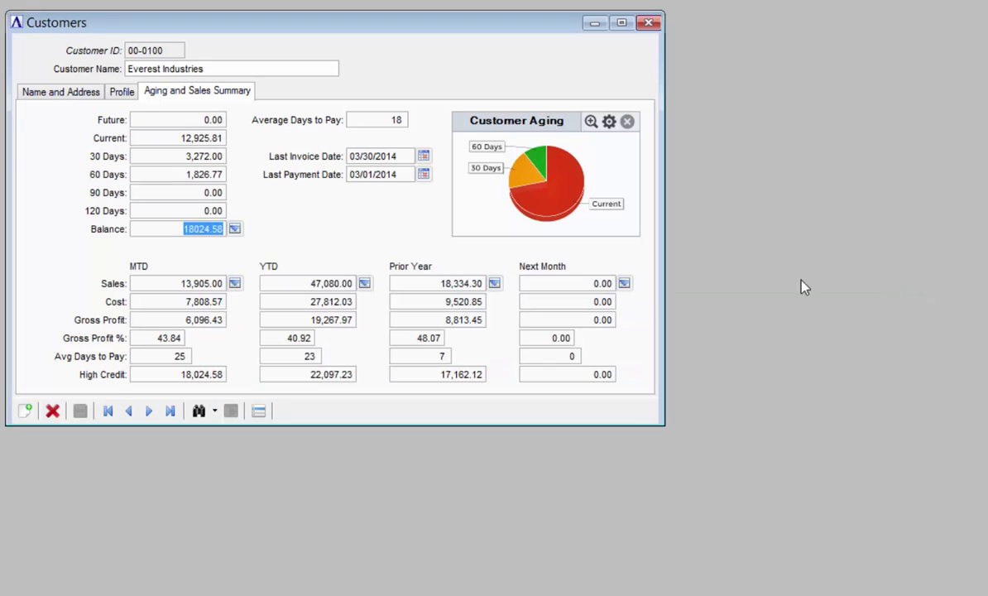
Clear the Customers form for a new record and open the customer lookup, sorted ascending by customer name.
{"action": "left_click", "coordinate": [26, 411]}
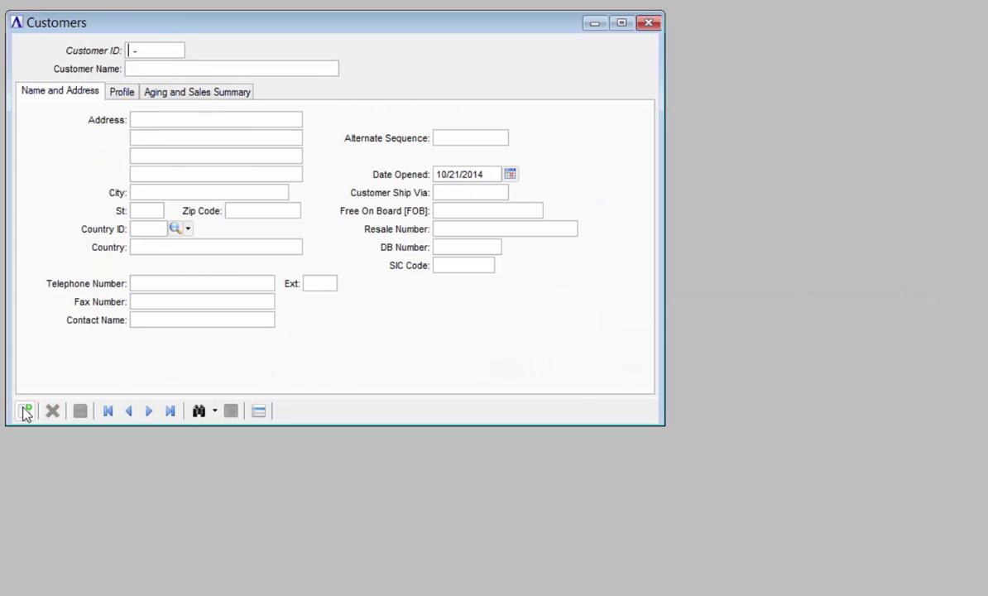
{"action": "left_click", "coordinate": [199, 411]}
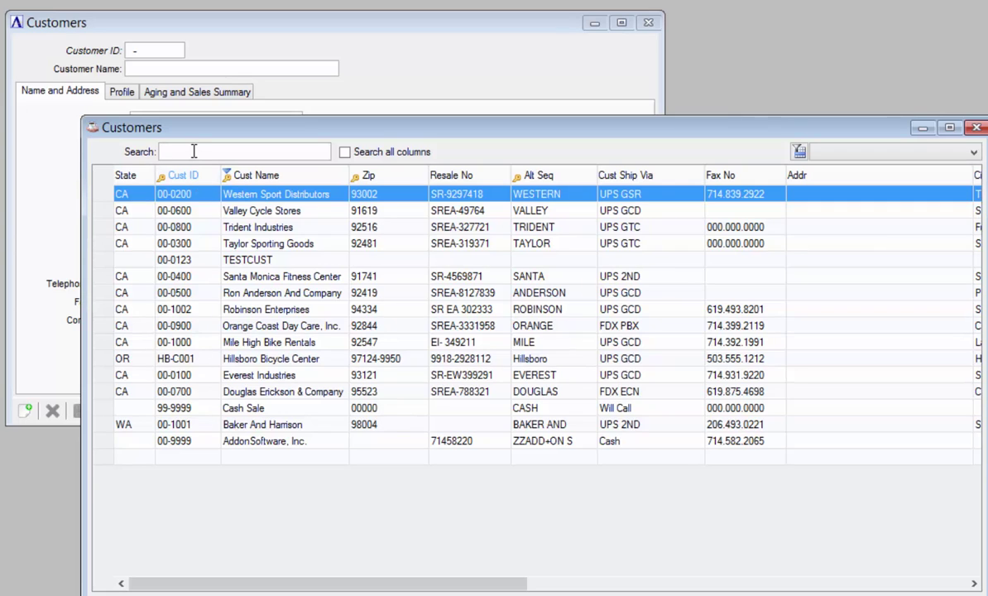
{"action": "left_click", "coordinate": [234, 172]}
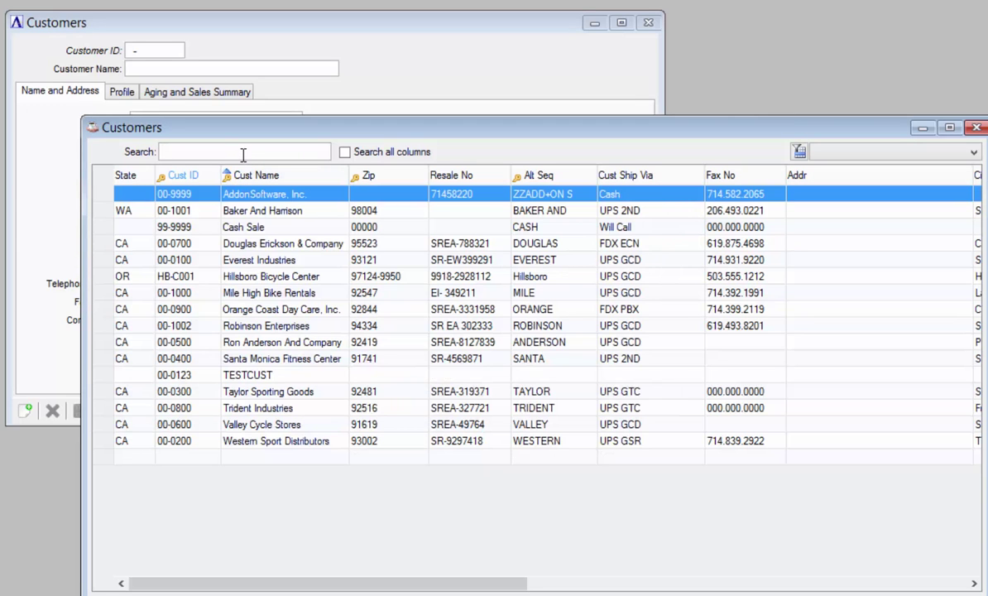
Search the customer lookup for names starting with R and names containing Sport using %Sport, and clear the search.
{"action": "type", "text": "R"}
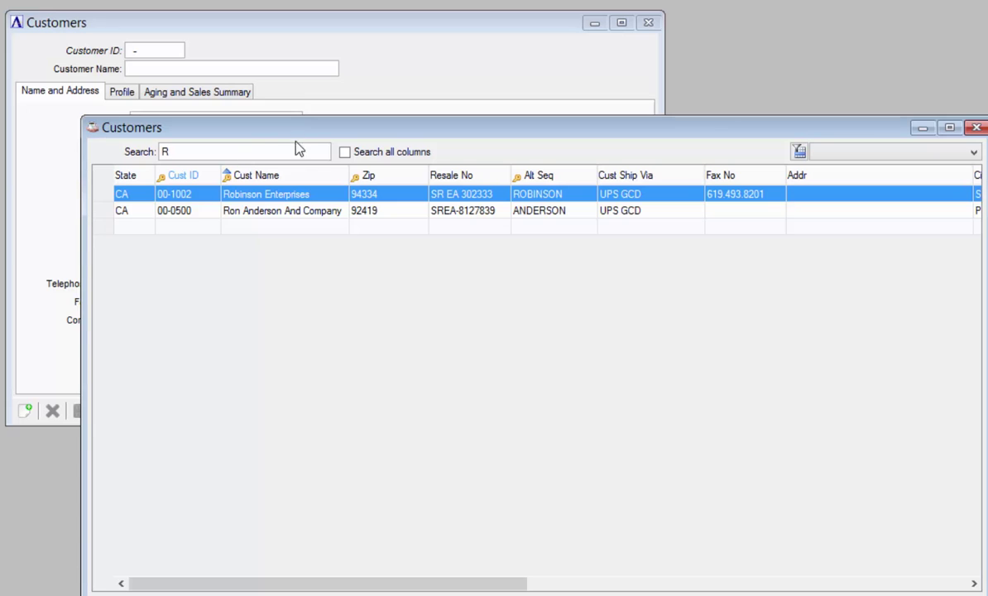
{"action": "key", "text": "BackSpace"}
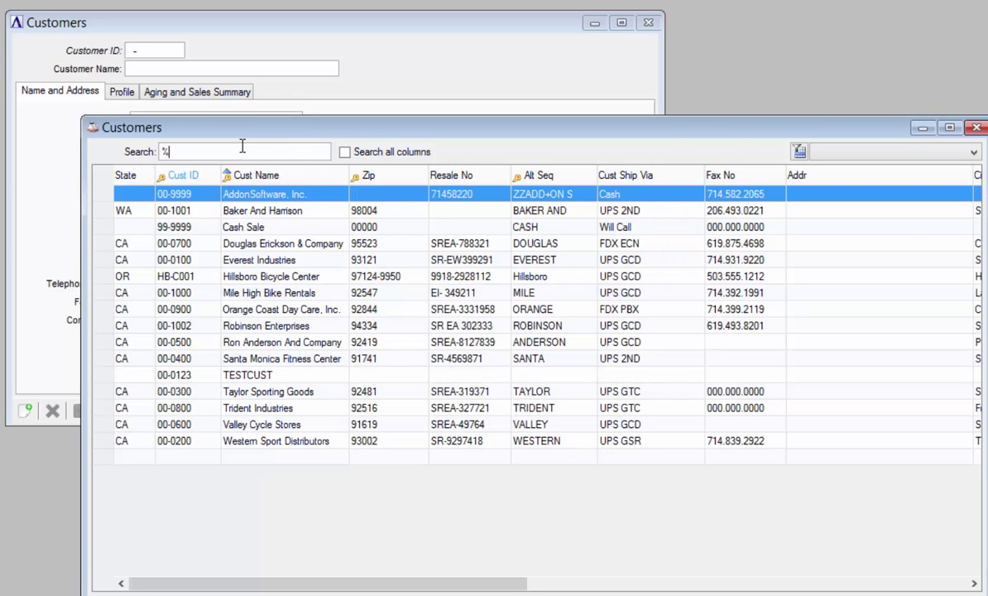
{"action": "type", "text": "Sport"}
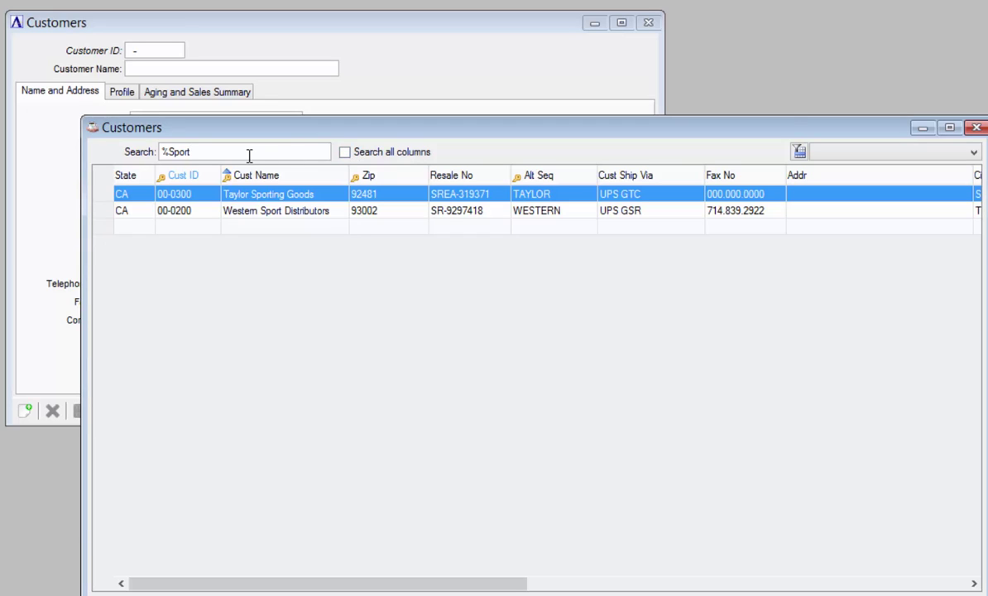
{"action": "key", "text": "BackSpace"}
{"action": "key", "text": "BackSpace"}
{"action": "key", "text": "BackSpace"}
{"action": "key", "text": "BackSpace"}
{"action": "key", "text": "BackSpace"}
View the record export options, and hide the CUSTOMER_ID, RESALE_NO and ALT_SEQUENCE inquiry columns in the customer lookup.
{"action": "right_click", "coordinate": [267, 213]}
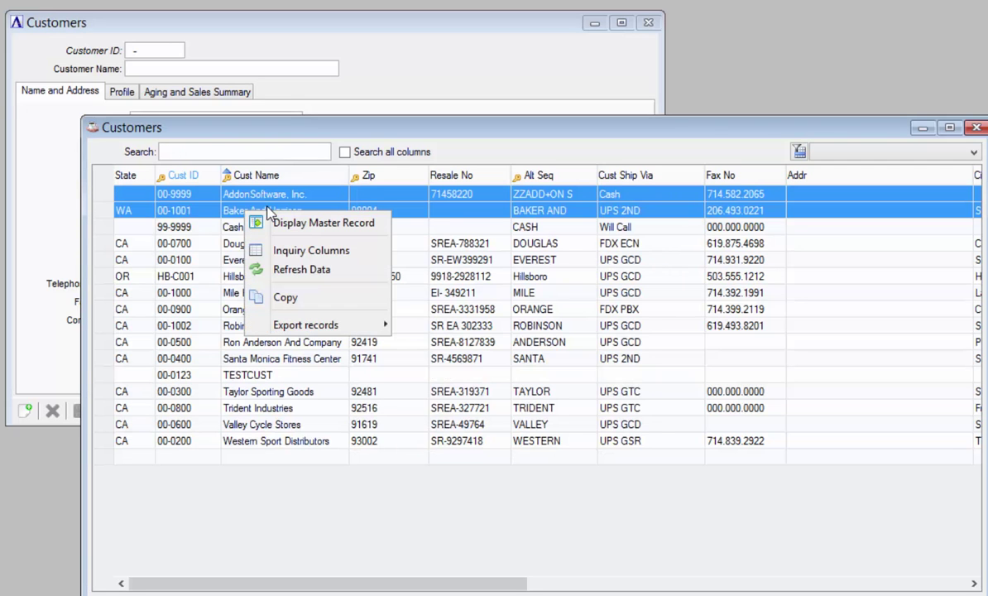
{"action": "mouse_move", "coordinate": [306, 326]}
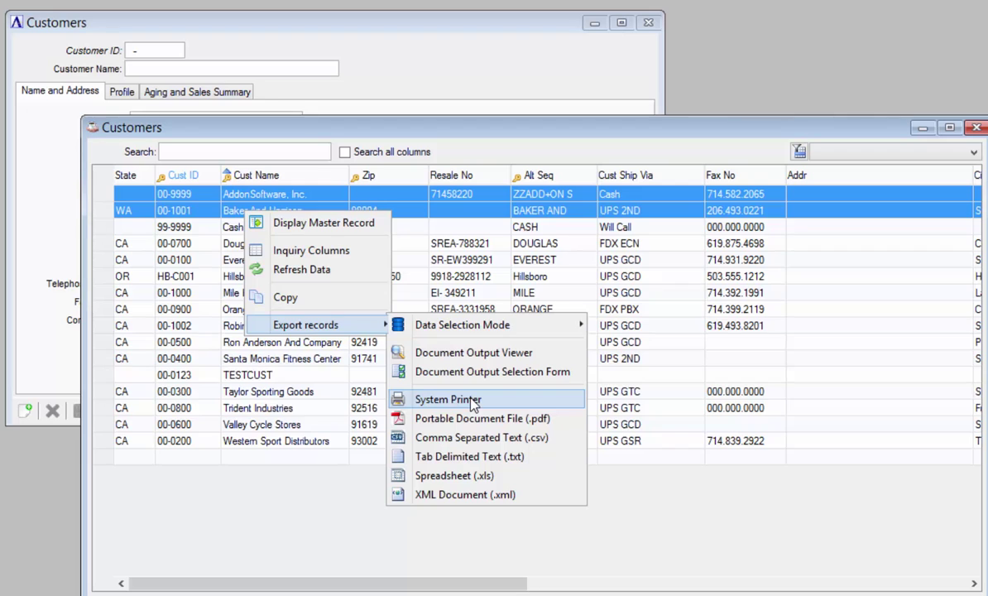
{"action": "left_click", "coordinate": [324, 255]}
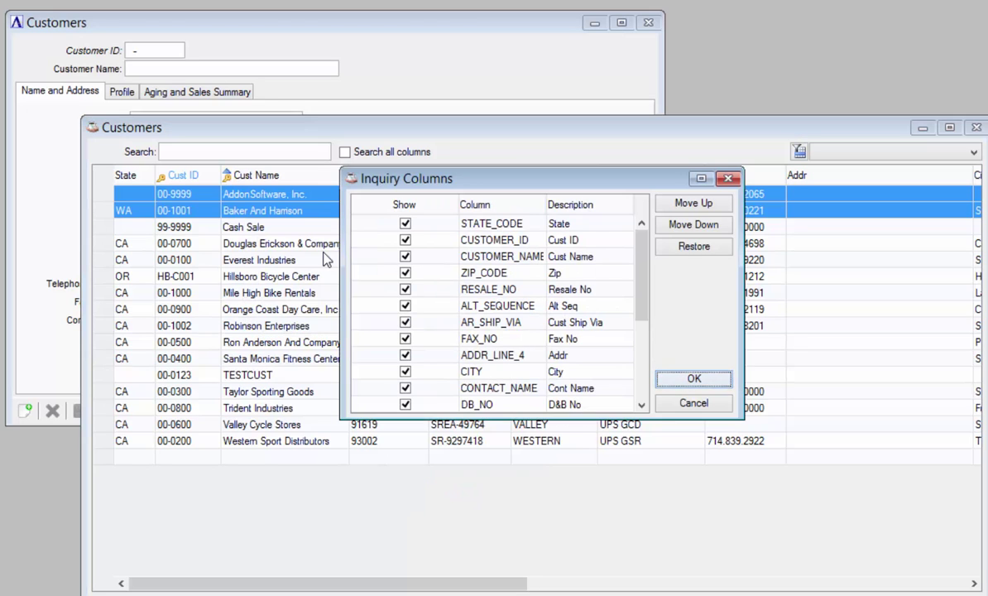
{"action": "left_click", "coordinate": [406, 240]}
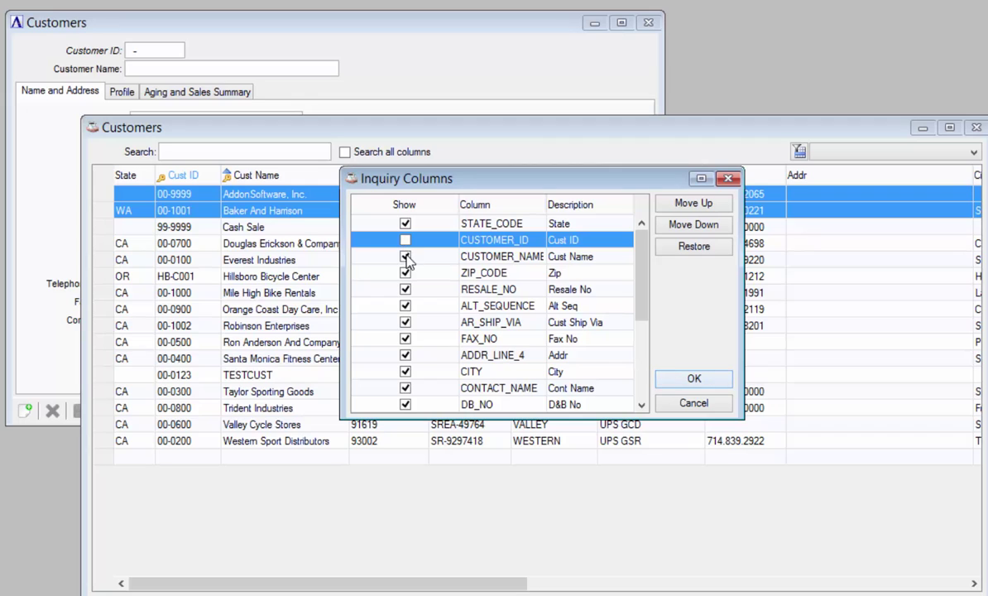
{"action": "left_click", "coordinate": [404, 256]}
{"action": "left_click", "coordinate": [405, 256]}
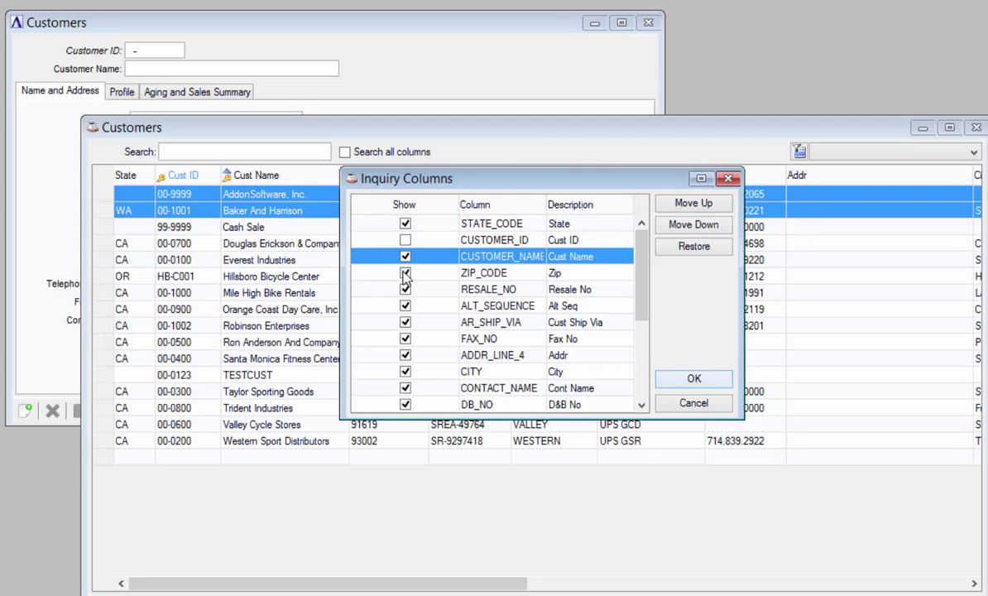
{"action": "left_click", "coordinate": [405, 288]}
{"action": "left_click", "coordinate": [404, 288]}
{"action": "left_click", "coordinate": [404, 305]}
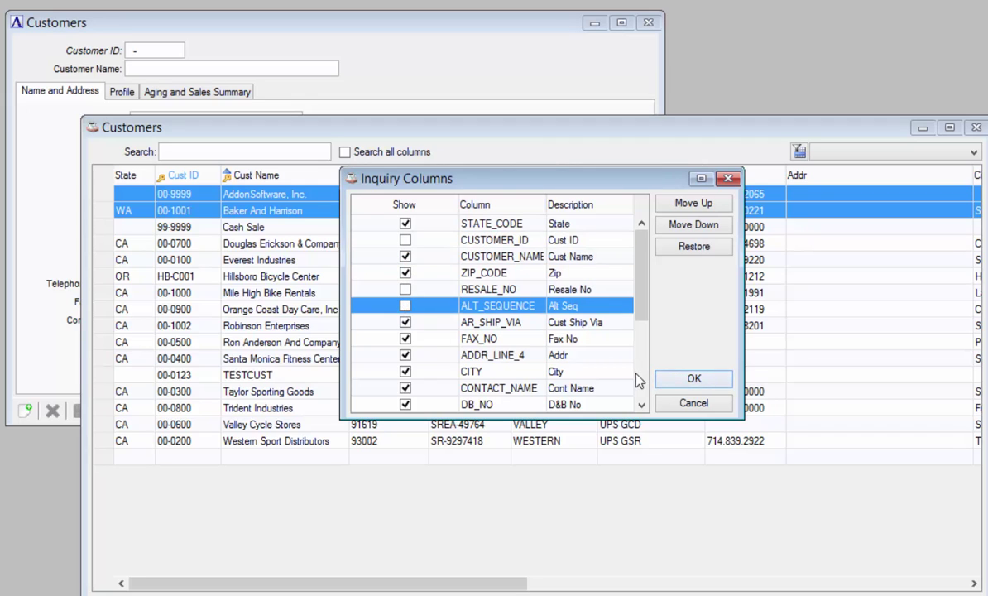
{"action": "left_click", "coordinate": [693, 379]}
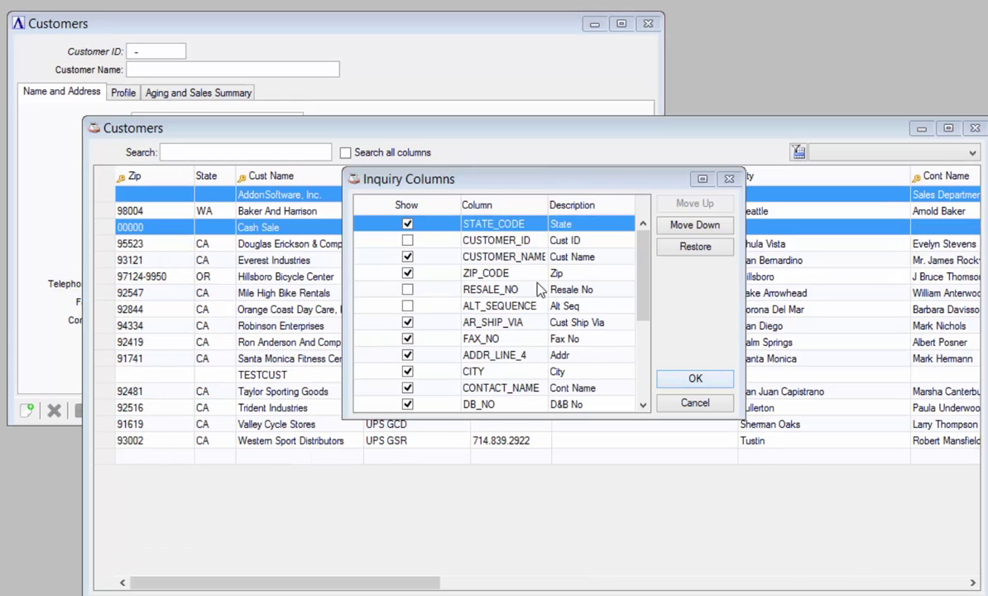
Reorder the inquiry columns so that ZIP_CODE comes first, and apply the layout to the customer lookup.
{"action": "left_click", "coordinate": [488, 274]}
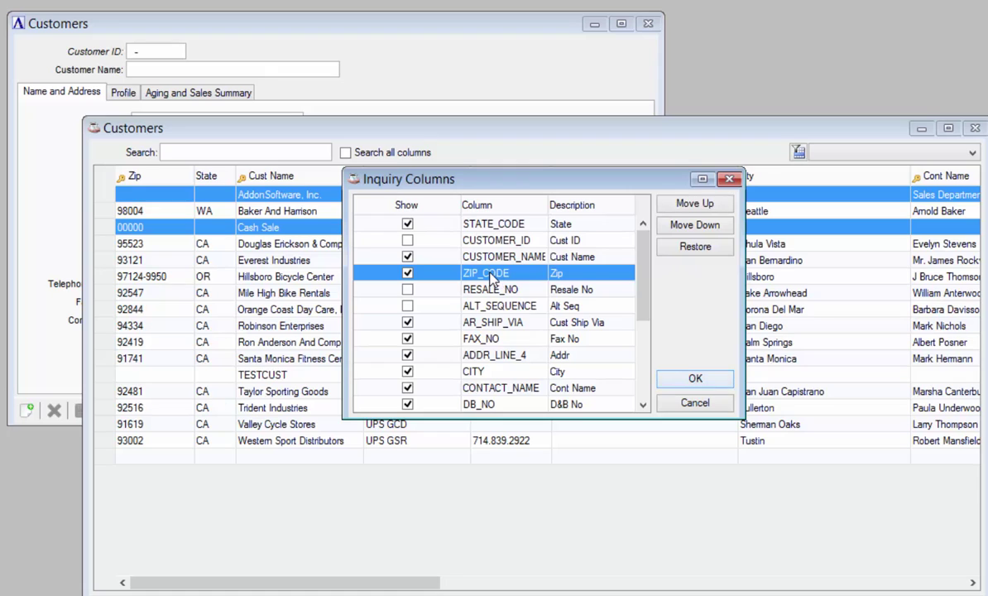
{"action": "left_click_drag", "start_coordinate": [489, 279], "coordinate": [496, 260]}
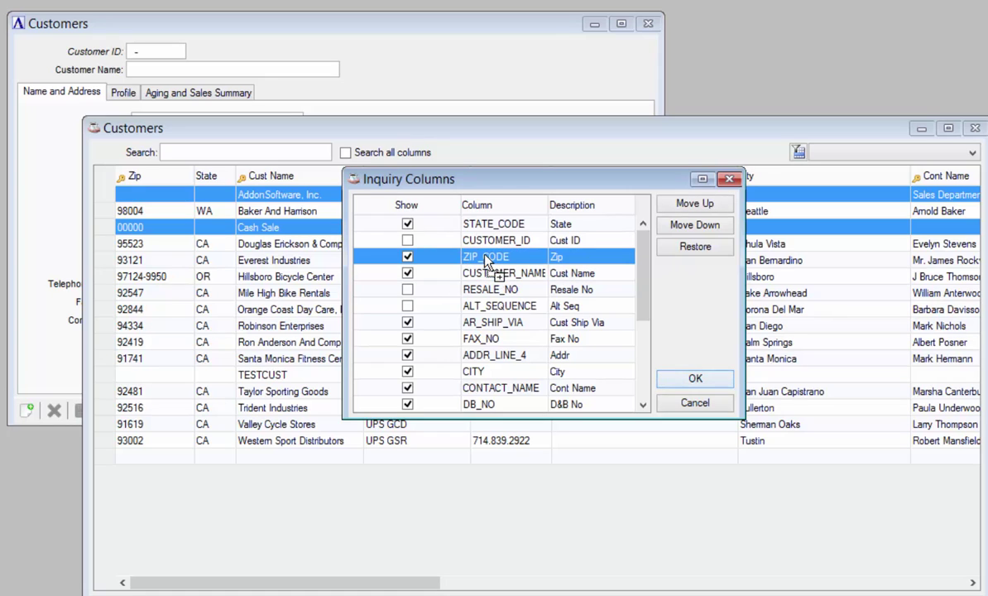
{"action": "left_click", "coordinate": [705, 205]}
{"action": "left_click", "coordinate": [706, 224]}
{"action": "left_click", "coordinate": [706, 206]}
{"action": "left_click", "coordinate": [706, 206]}
{"action": "left_click", "coordinate": [695, 378]}
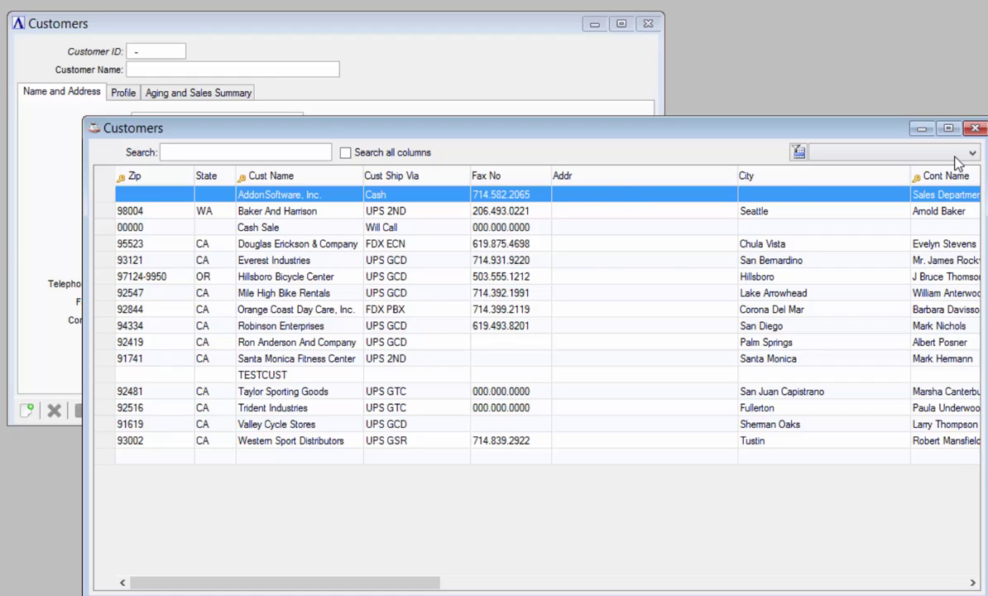
Filter the customer lookup with the Filter Wizard for State (STATE_CODE) Equal to CA and execute the filter.
{"action": "left_click", "coordinate": [798, 153]}
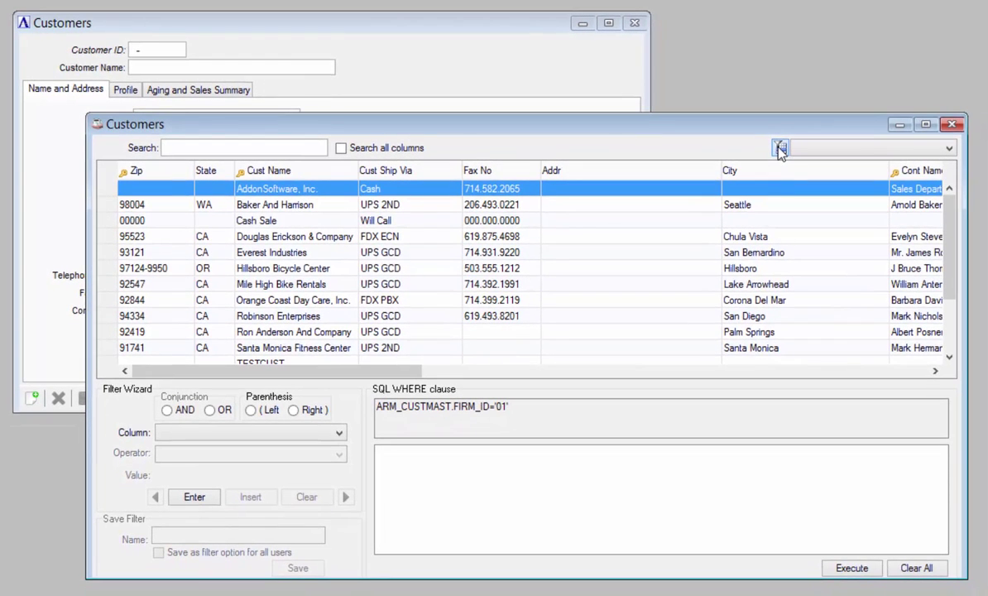
{"action": "left_click", "coordinate": [248, 432]}
{"action": "left_click", "coordinate": [243, 464]}
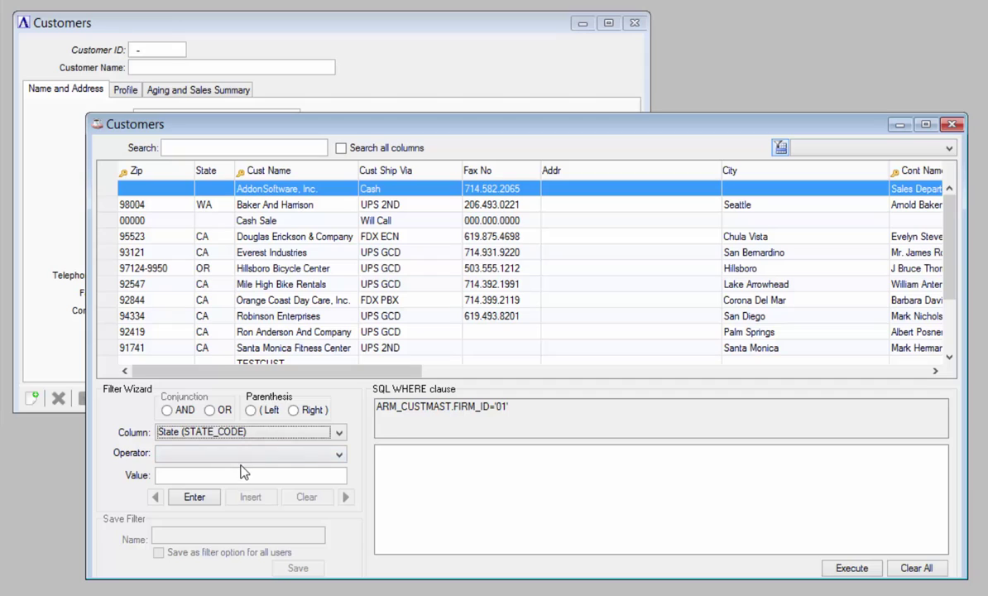
{"action": "left_click", "coordinate": [241, 457]}
{"action": "left_click", "coordinate": [210, 524]}
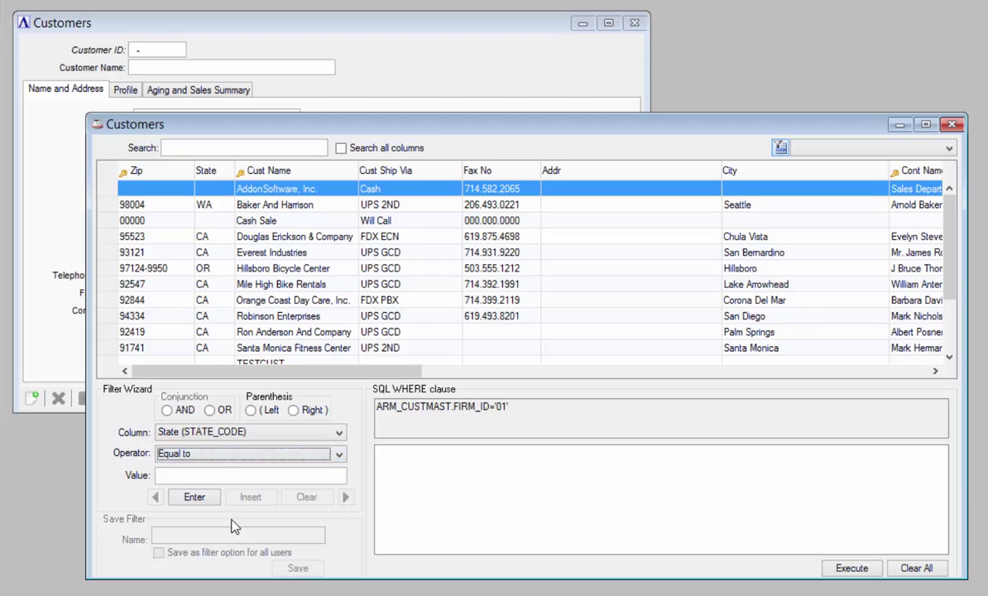
{"action": "type", "text": "CA"}
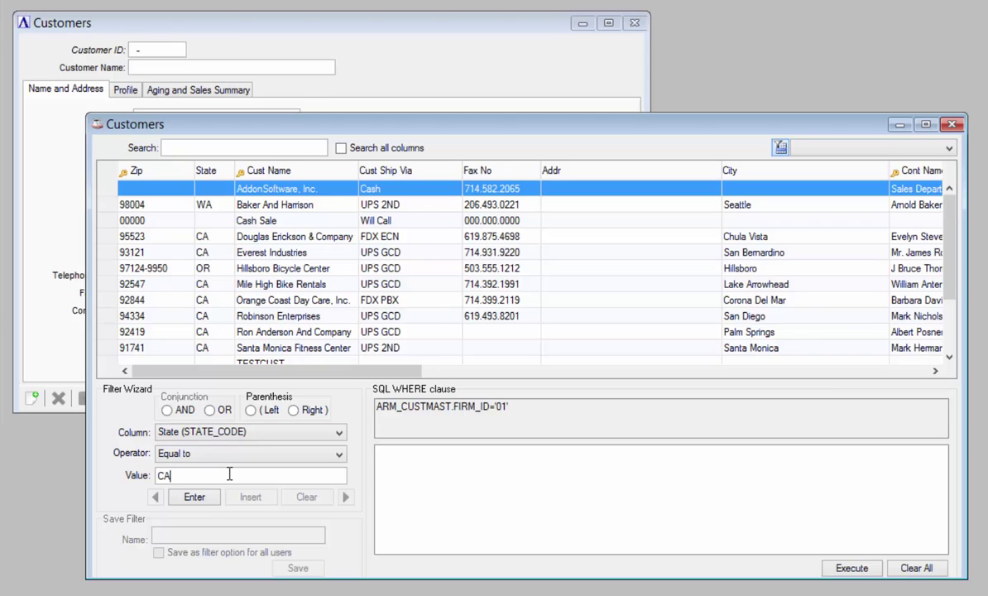
{"action": "left_click", "coordinate": [189, 500]}
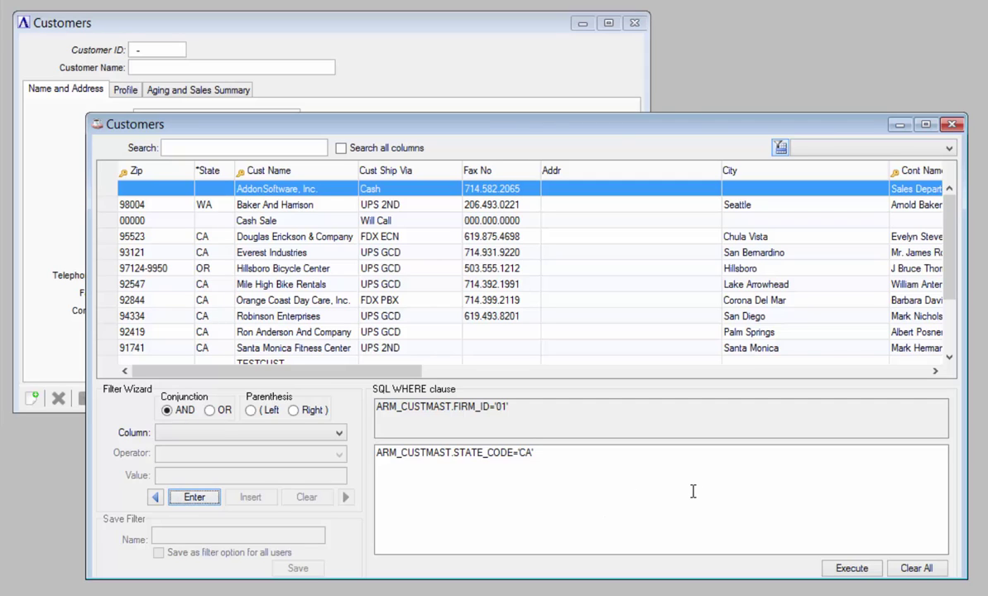
{"action": "left_click", "coordinate": [844, 571]}
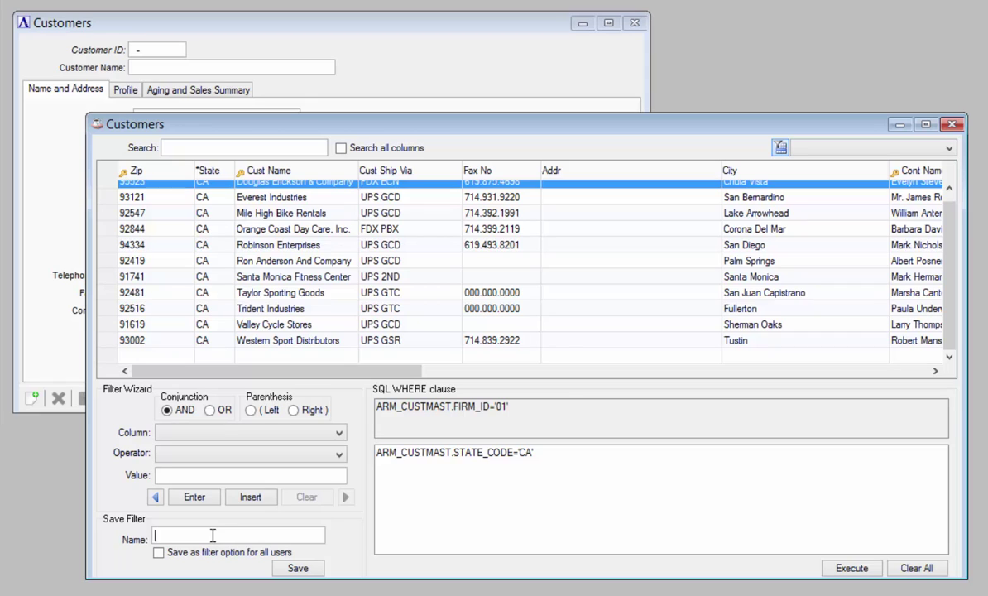
Save the customer filter under the name Cali, and switch the lookup from no filter to the saved CALI filter.
{"action": "type", "text": "Cali"}
{"action": "left_click", "coordinate": [306, 569]}
{"action": "left_click", "coordinate": [946, 150]}
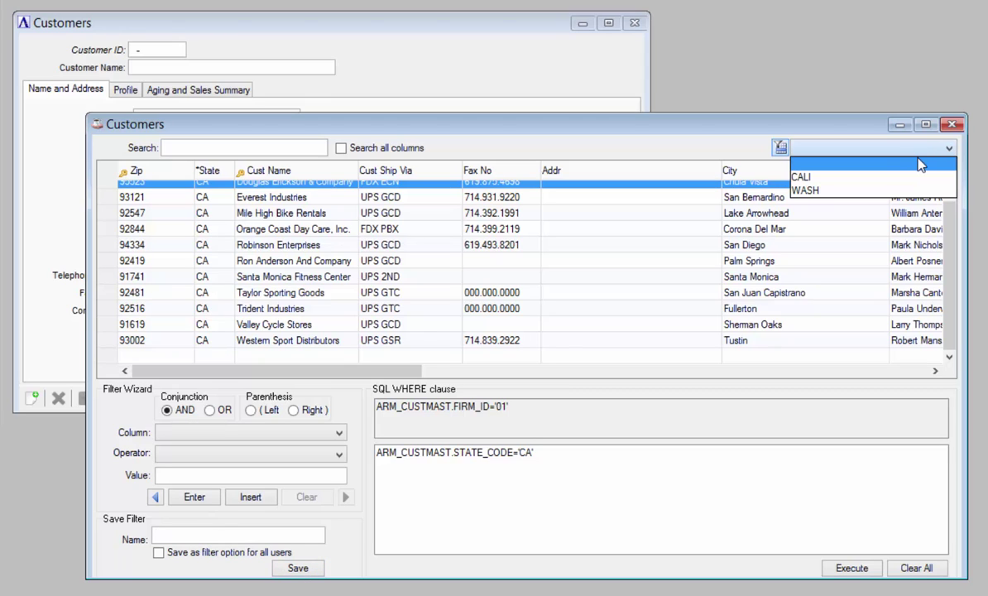
{"action": "left_click", "coordinate": [916, 163]}
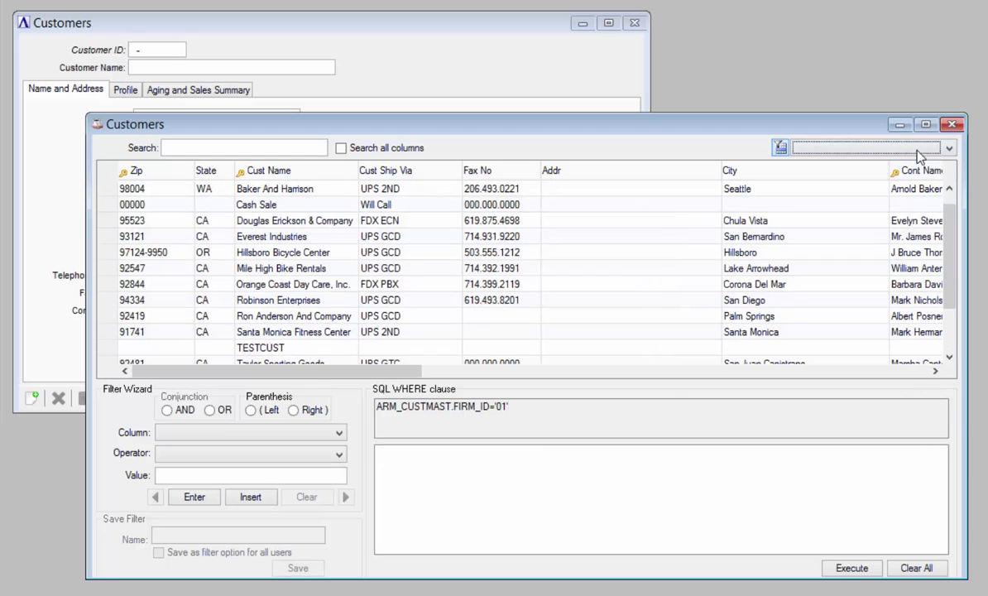
{"action": "left_click", "coordinate": [916, 150]}
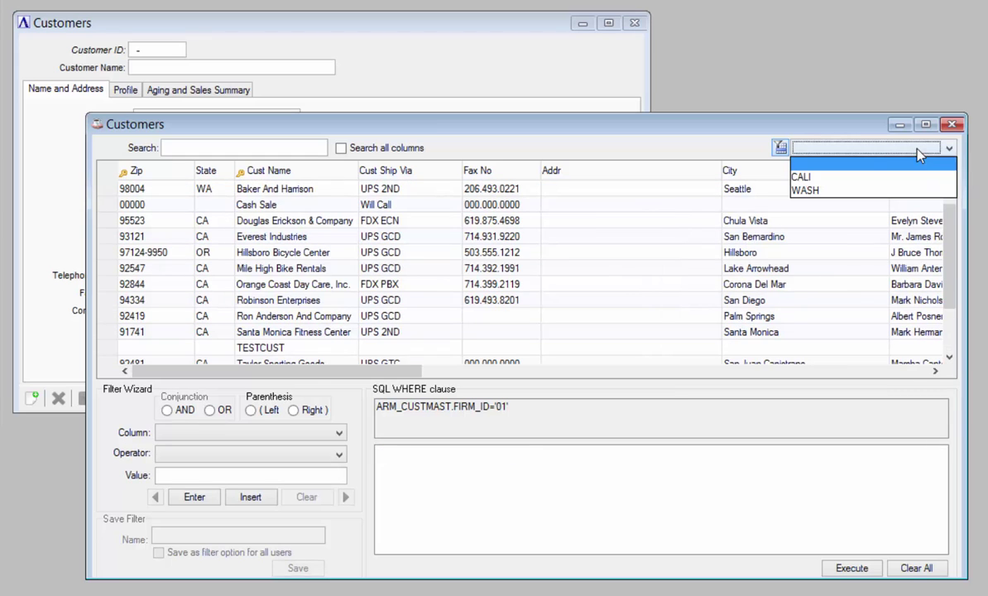
{"action": "left_click", "coordinate": [821, 177]}
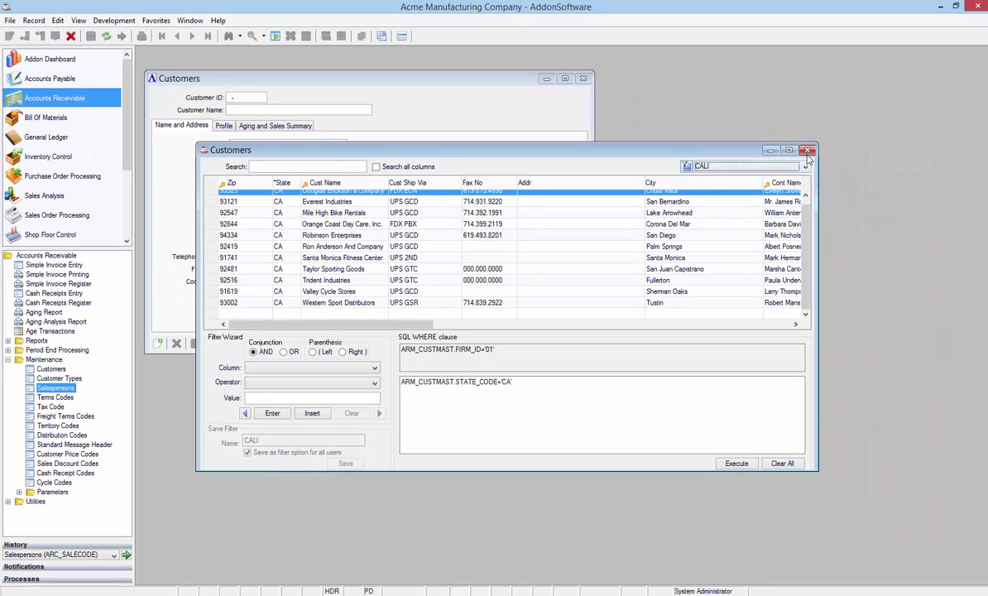
Close the customer lookup and the Customers form, and open the Accounts Payable Aging Report.
{"action": "left_click", "coordinate": [808, 152]}
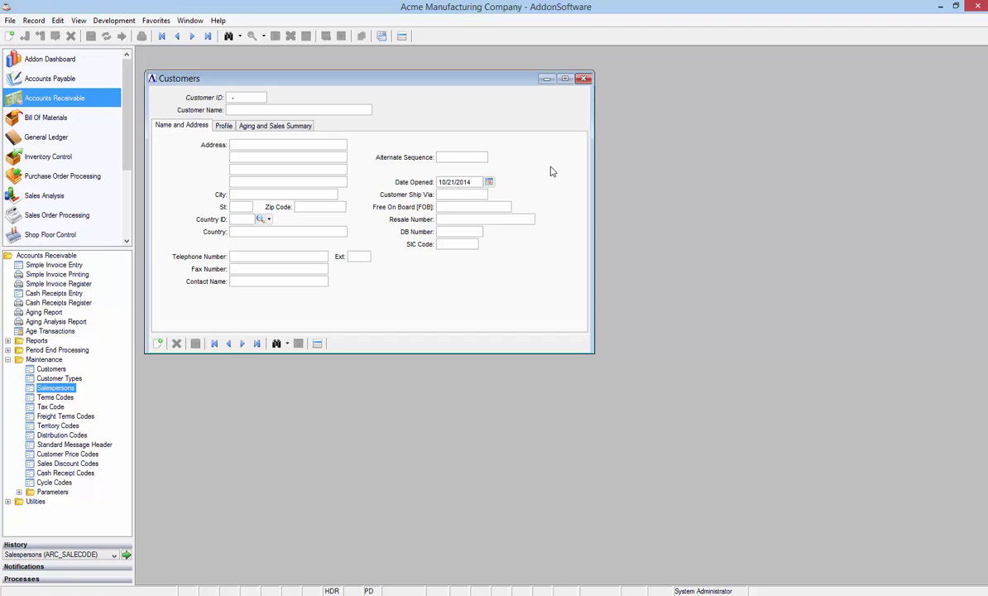
{"action": "left_click", "coordinate": [584, 78]}
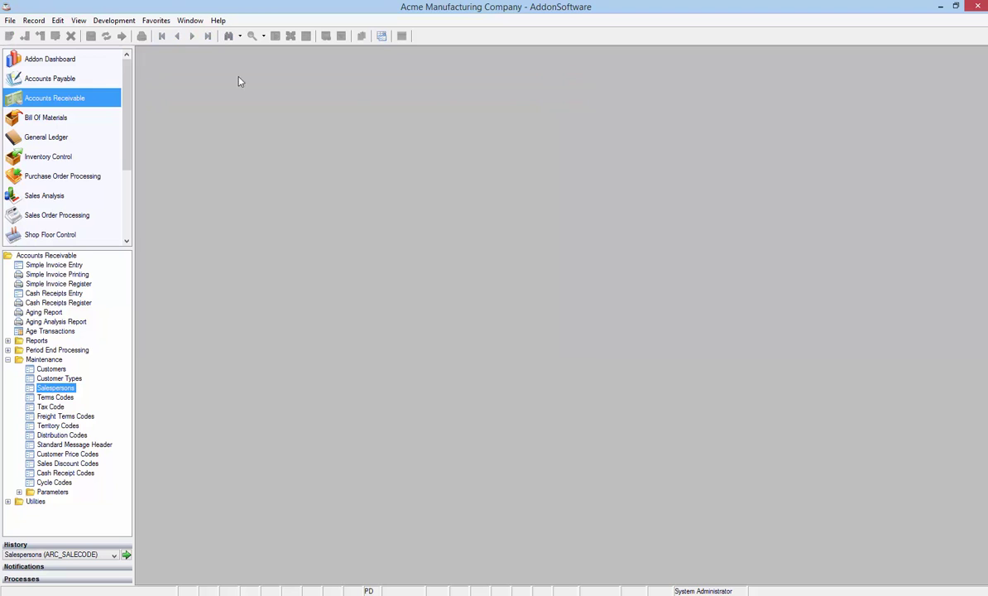
{"action": "left_click", "coordinate": [71, 79]}
{"action": "left_click", "coordinate": [51, 340]}
Set Period or Days to D - Days and save the report options as selection DAYS with the description By Days.
{"action": "left_click", "coordinate": [268, 231]}
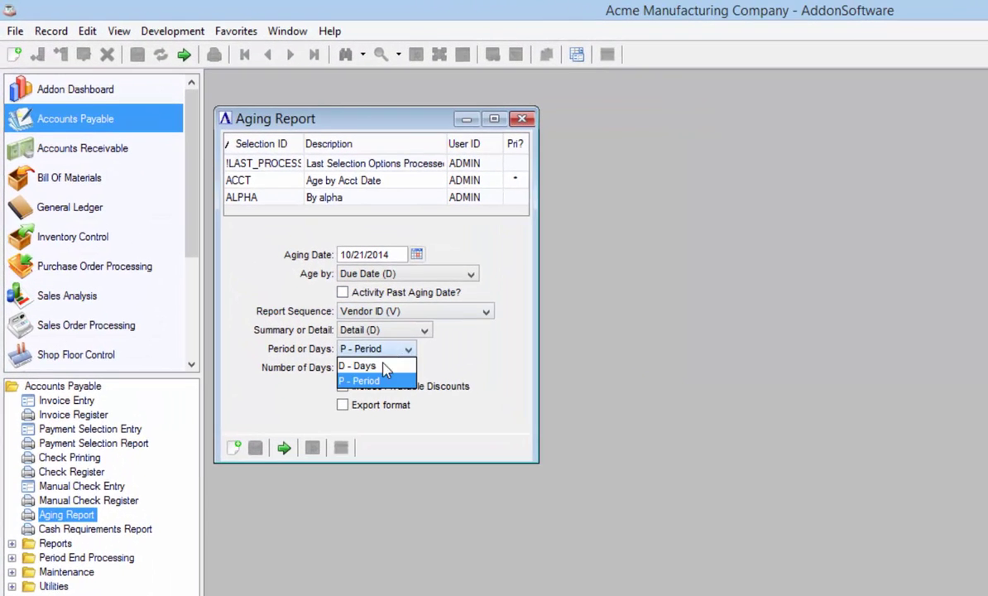
{"action": "left_click", "coordinate": [381, 366]}
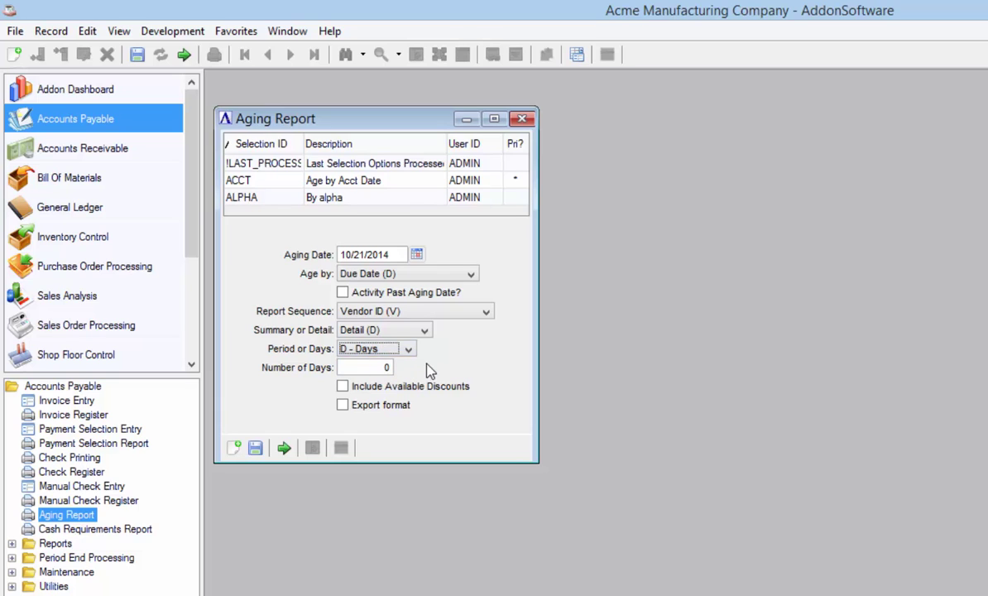
{"action": "left_click", "coordinate": [256, 447]}
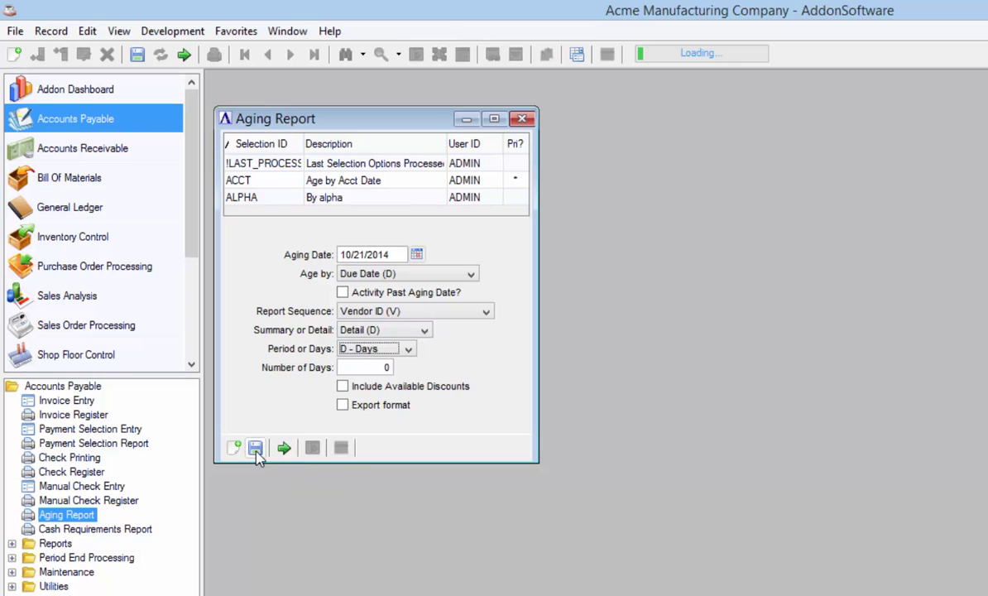
{"action": "type", "text": "DAYS"}
{"action": "key", "text": "Tab"}
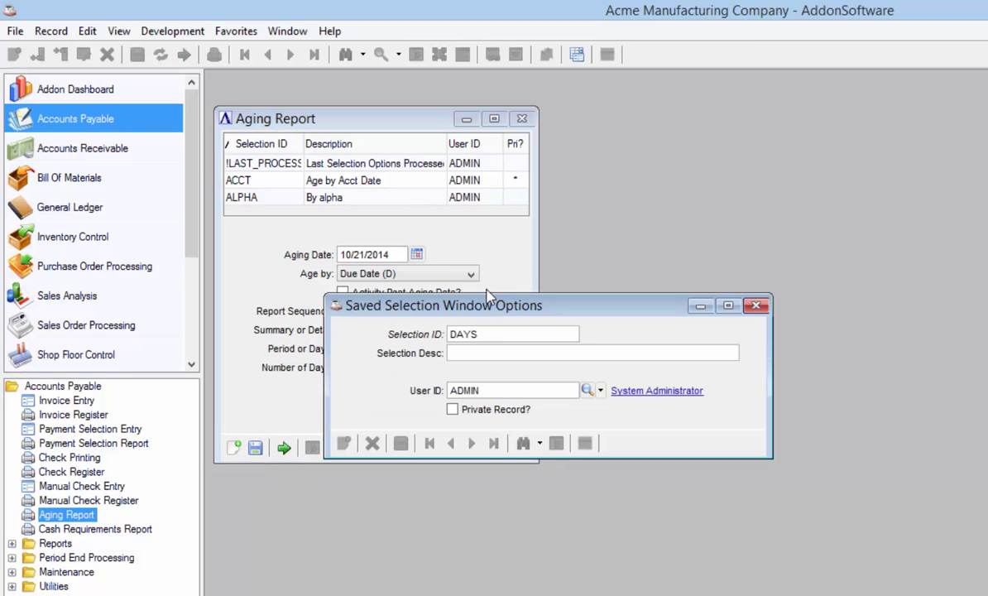
{"action": "type", "text": "By Days"}
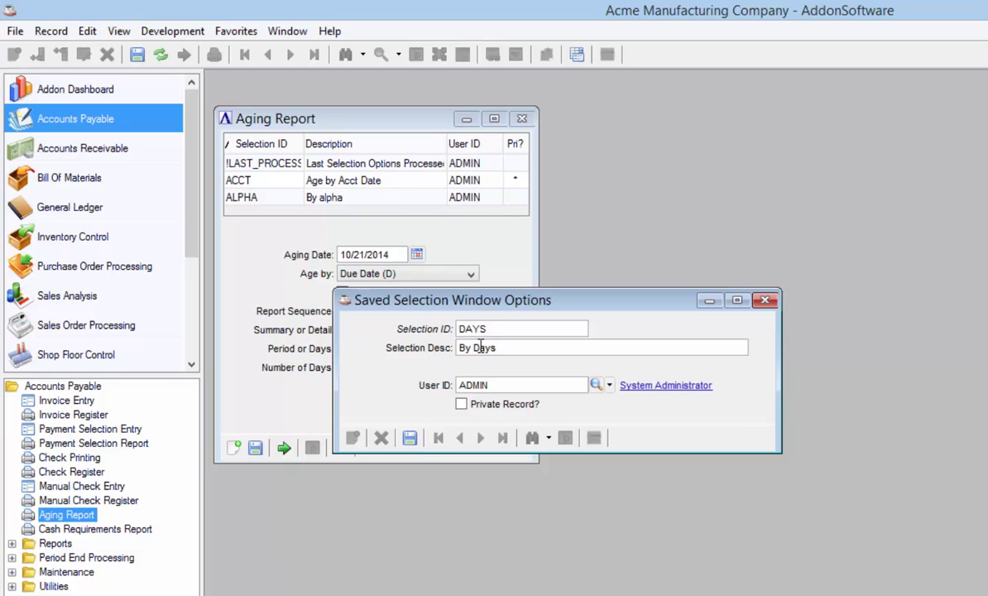
{"action": "left_click", "coordinate": [461, 404]}
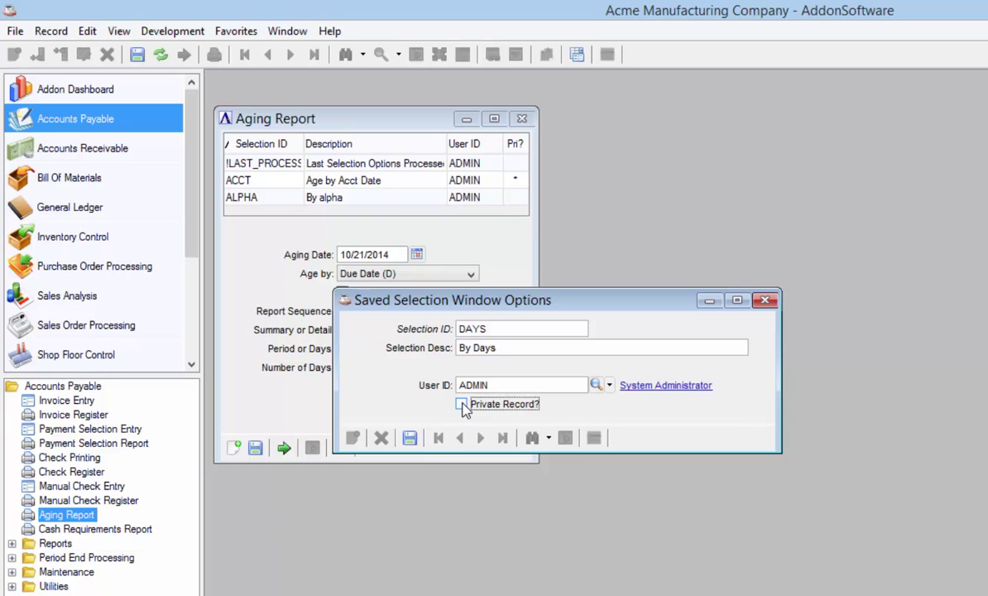
{"action": "left_click", "coordinate": [410, 438]}
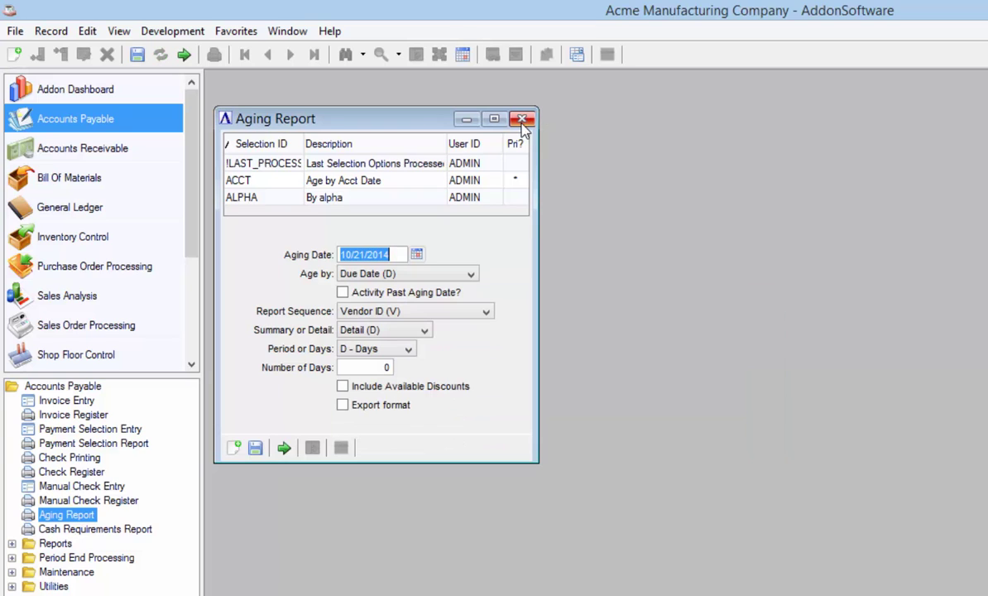
Close and reopen the Aging Report, and load its saved DAYS selection.
{"action": "left_click", "coordinate": [522, 120]}
{"action": "double_click", "coordinate": [67, 514]}
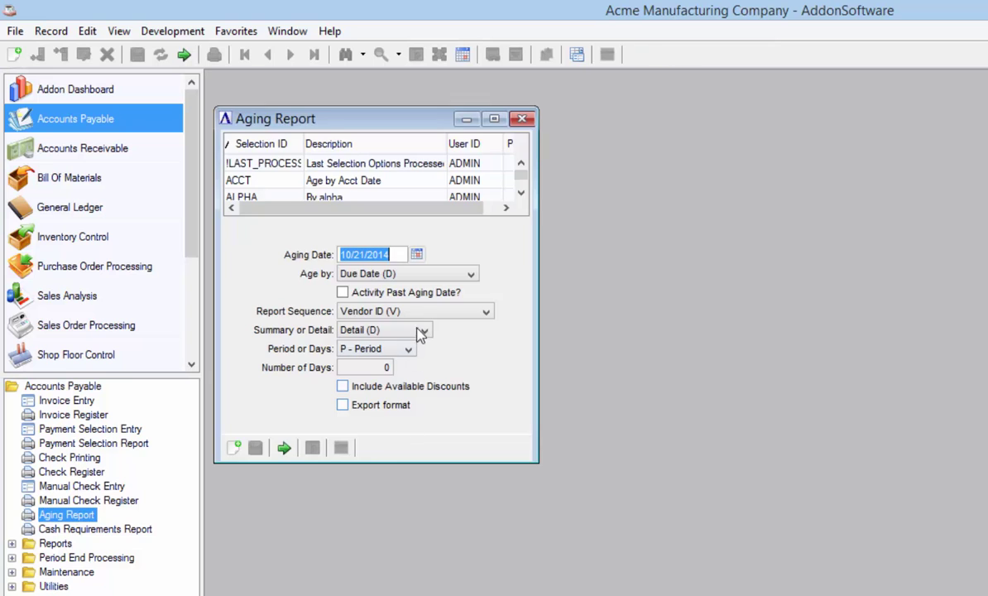
{"action": "left_click", "coordinate": [522, 192]}
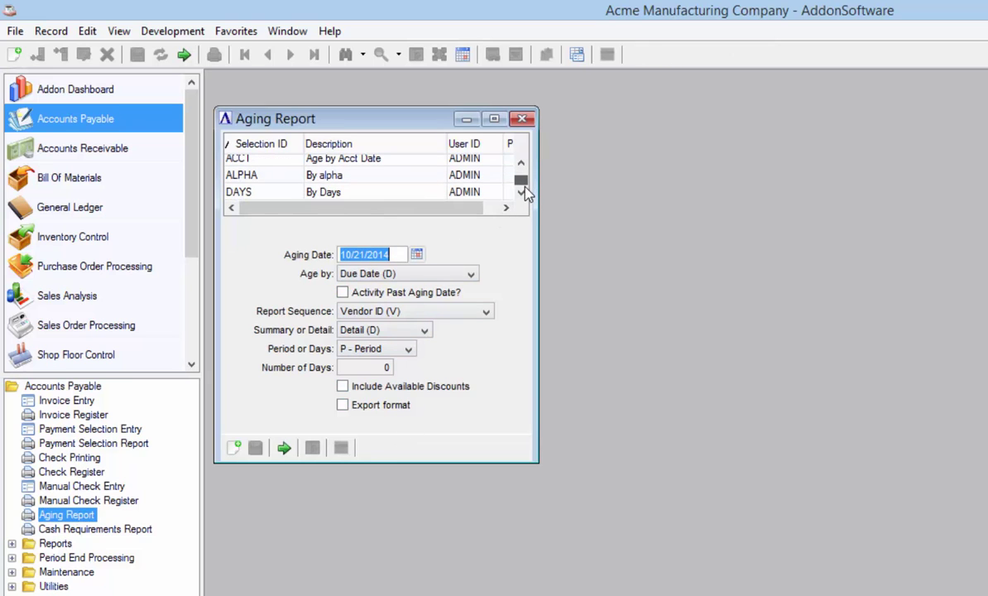
{"action": "left_click", "coordinate": [340, 195]}
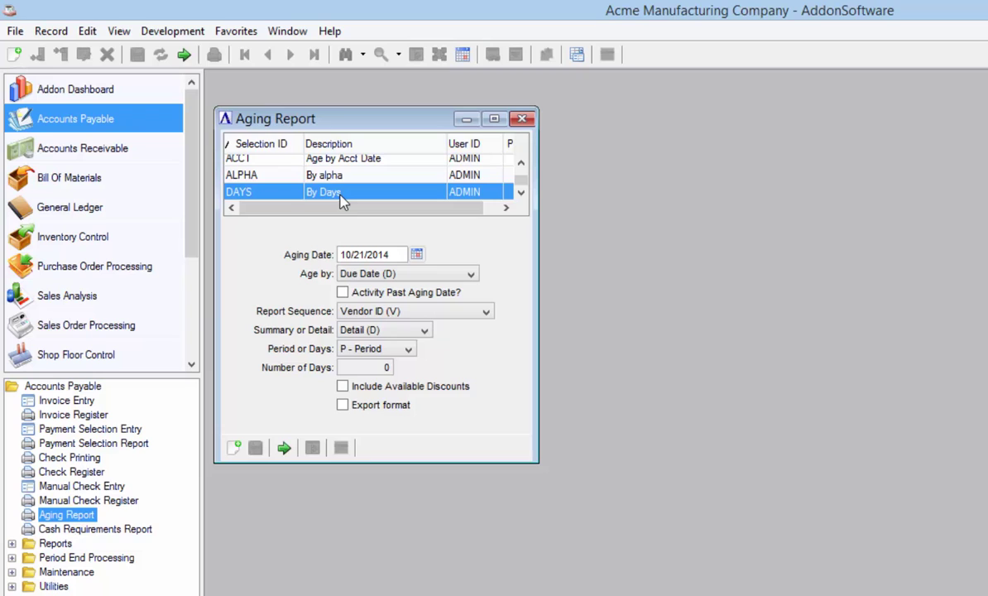
{"action": "left_click", "coordinate": [283, 449]}
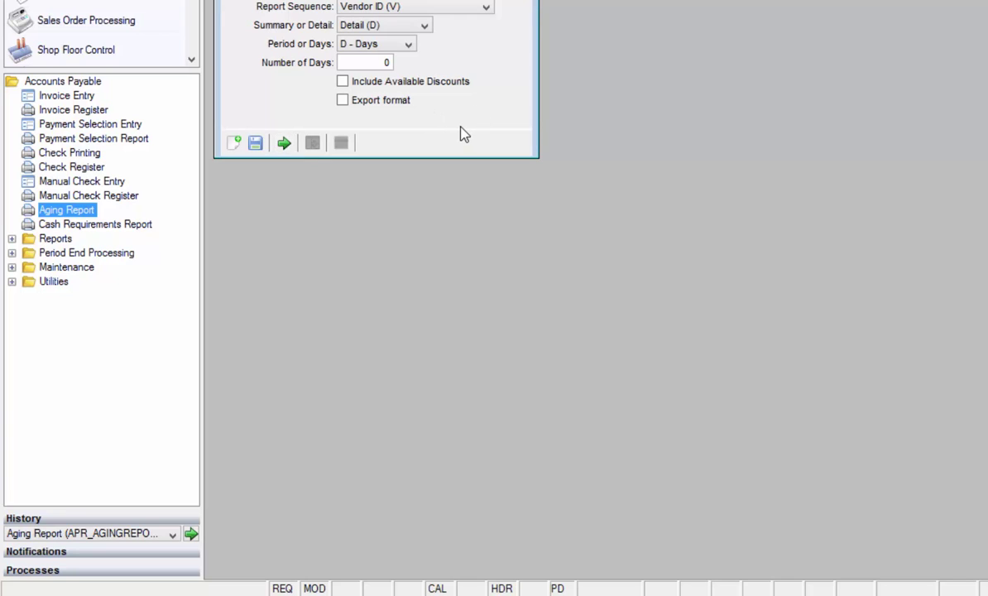
Relaunch the Customers (ARM_CUSTMAST) form from the history of recently used forms, and close it.
{"action": "left_click", "coordinate": [173, 534]}
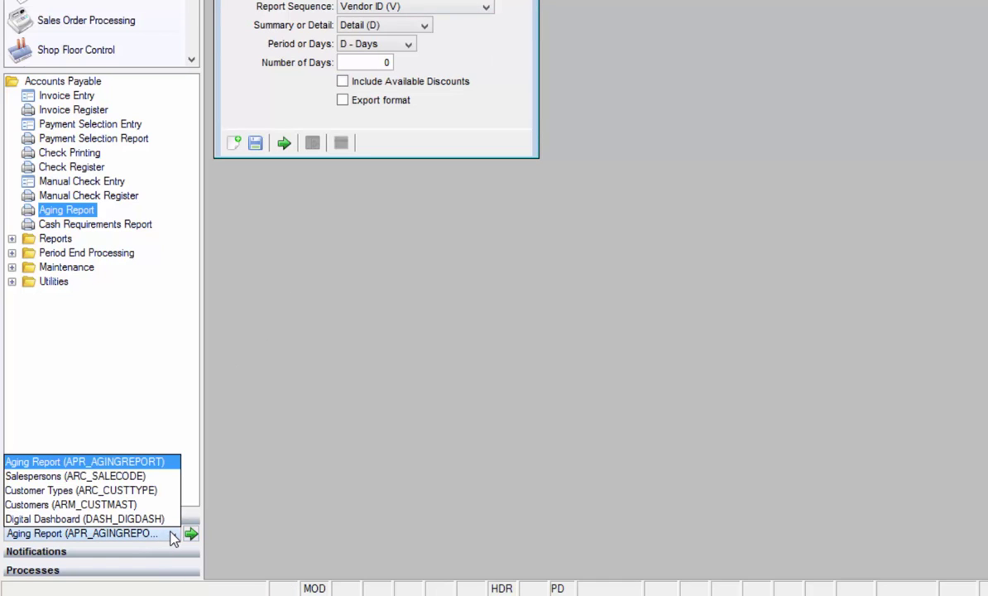
{"action": "left_click", "coordinate": [132, 504]}
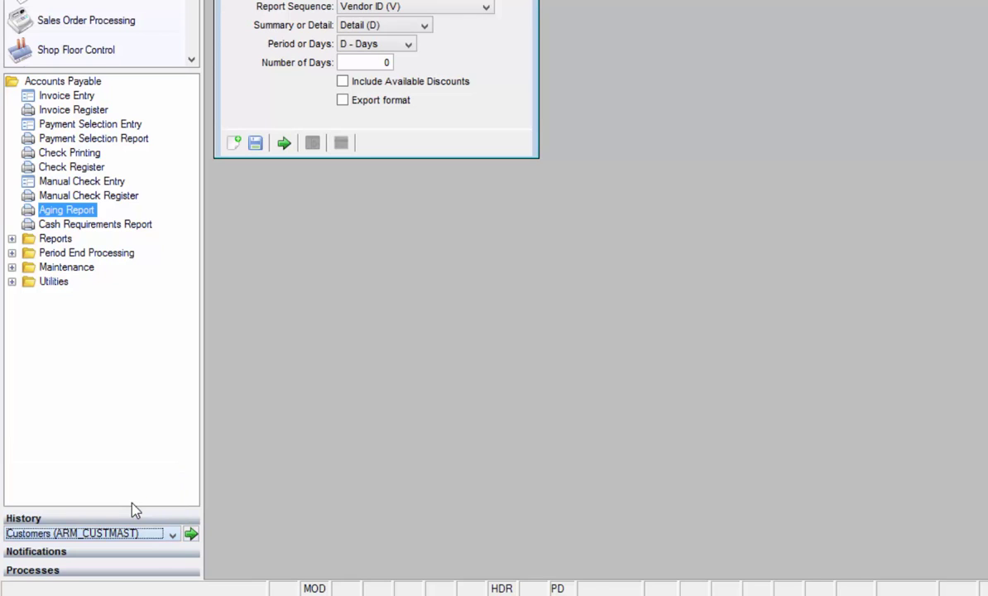
{"action": "left_click", "coordinate": [191, 533]}
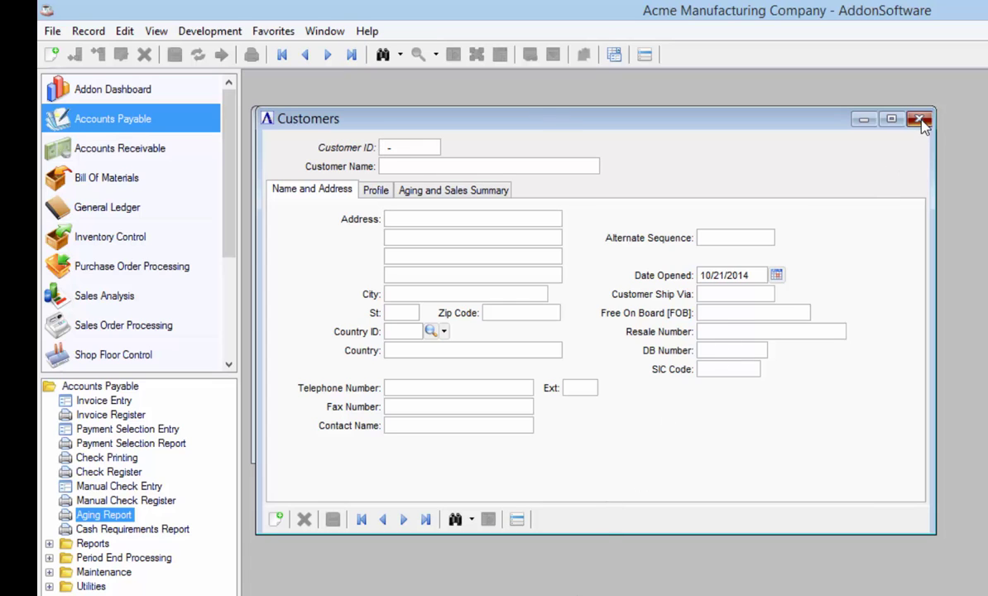
{"action": "left_click", "coordinate": [918, 120]}
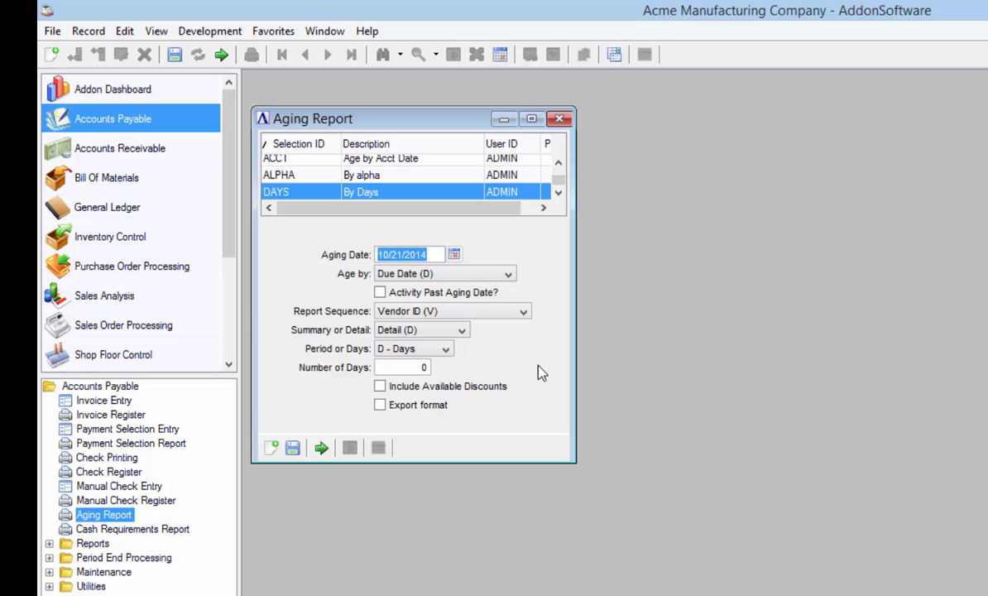
Add Accounts Payable Invoice Entry to the favorites, and open and close the favorite (AR) Simple Invoice Entry.
{"action": "right_click", "coordinate": [101, 401]}
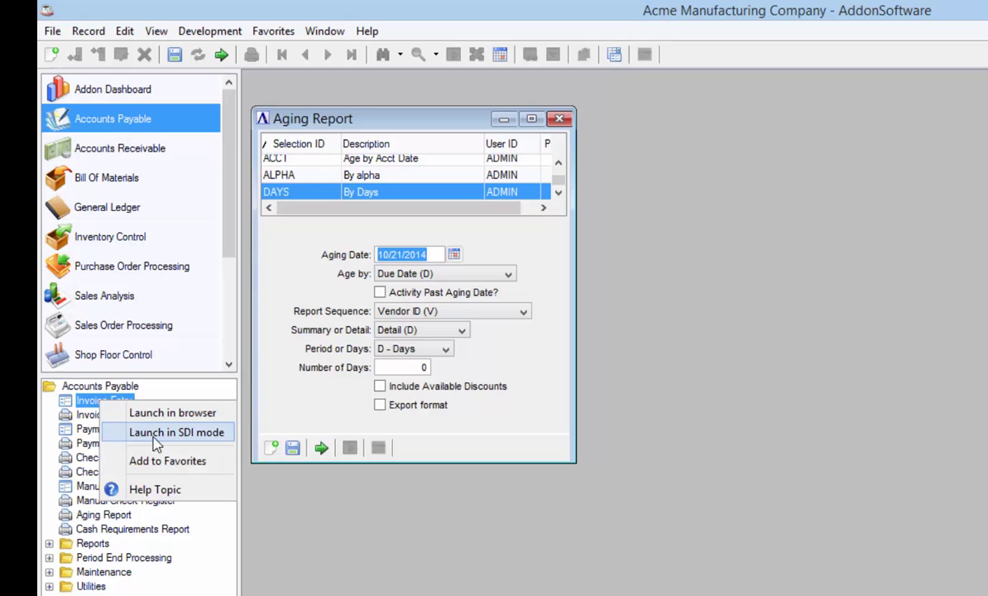
{"action": "left_click", "coordinate": [159, 461]}
{"action": "left_click", "coordinate": [282, 33]}
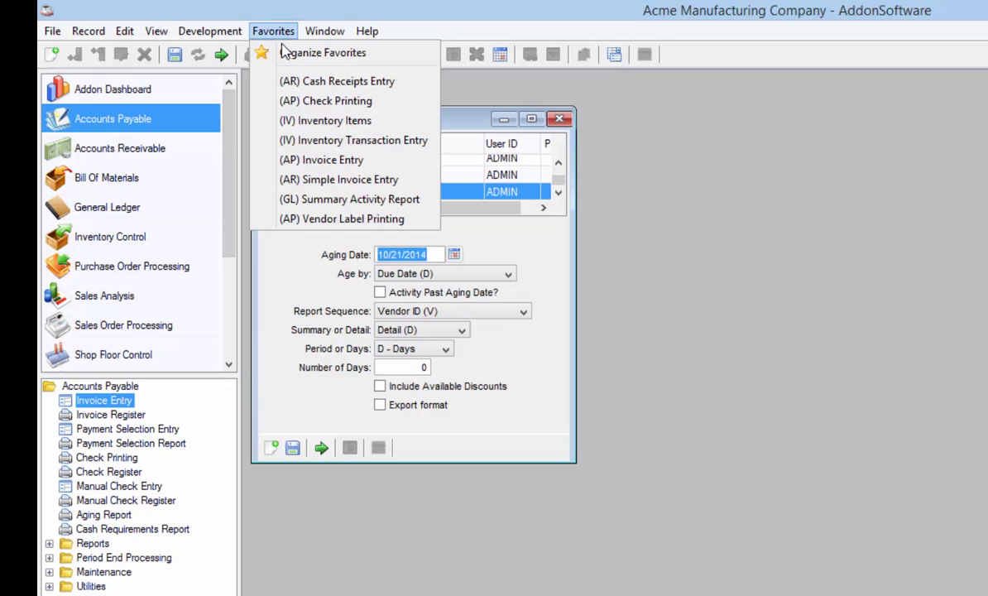
{"action": "left_click", "coordinate": [328, 180]}
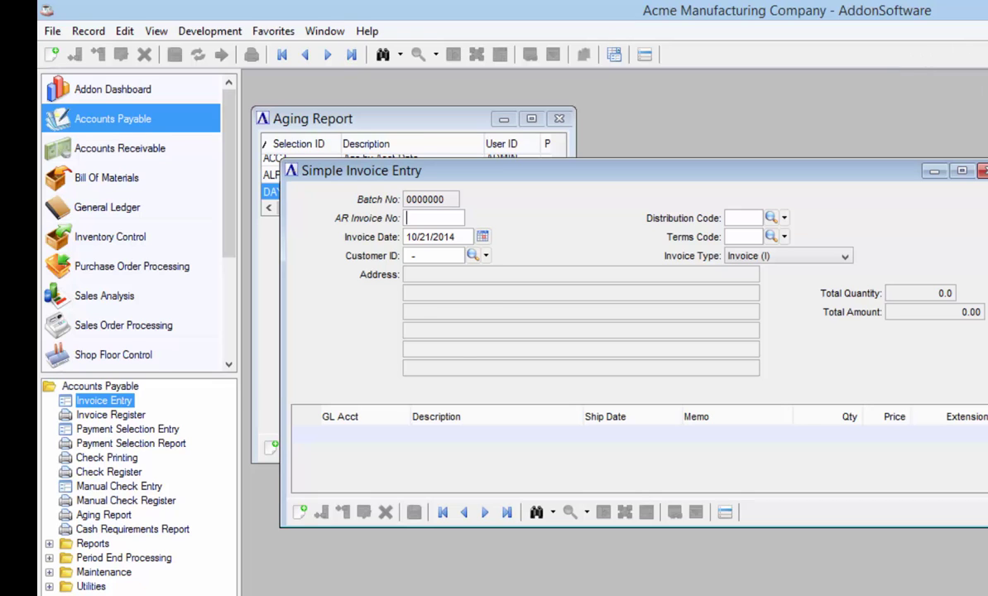
{"action": "key", "text": "ctrl+F4"}
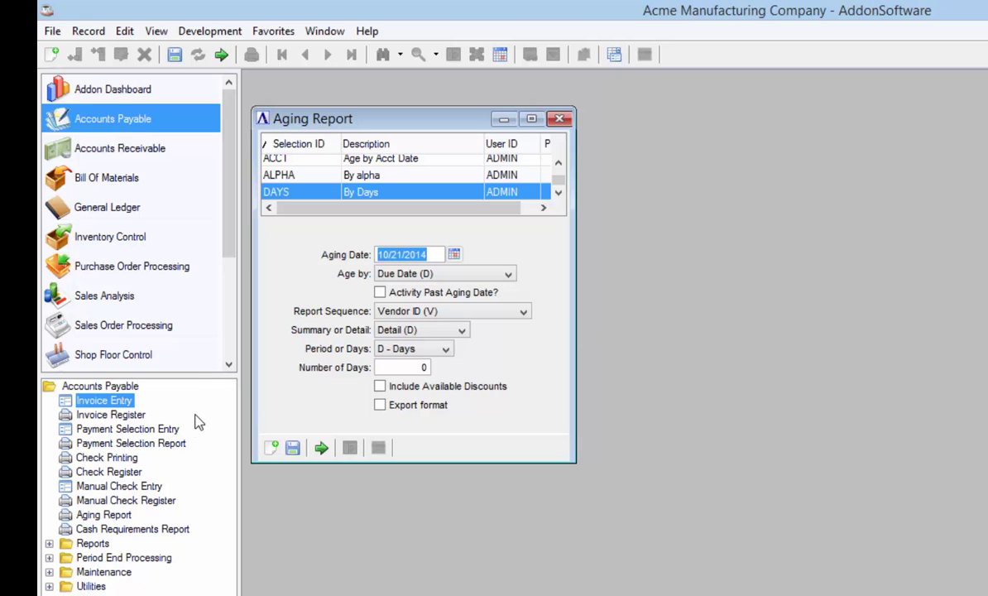
Open the Security Roles form under Barista Administration and display the ADMIN role record.
{"action": "scroll", "coordinate": [220, 348], "scroll_direction": "down", "scroll_amount": 2}
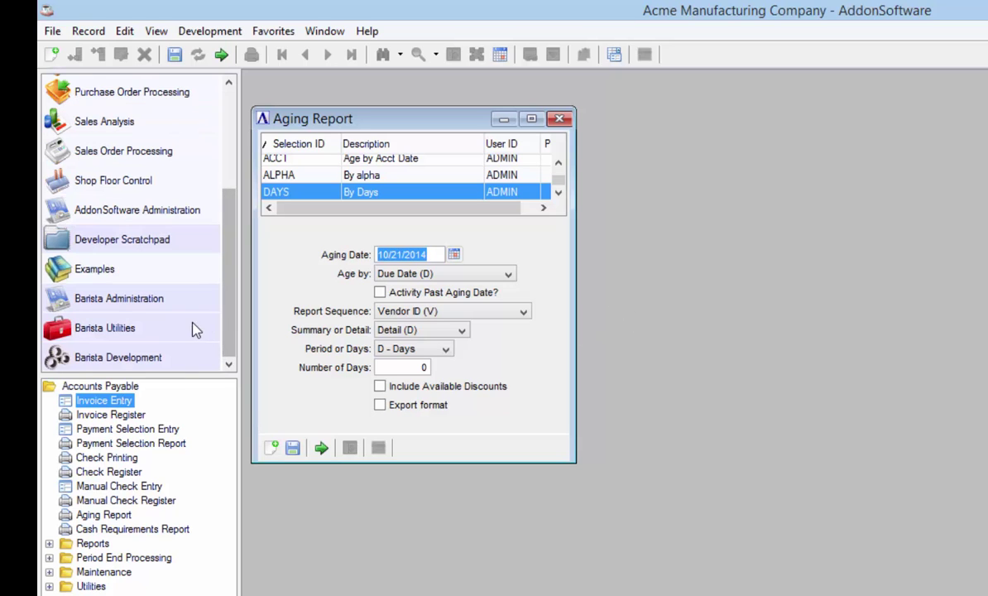
{"action": "left_click", "coordinate": [151, 304]}
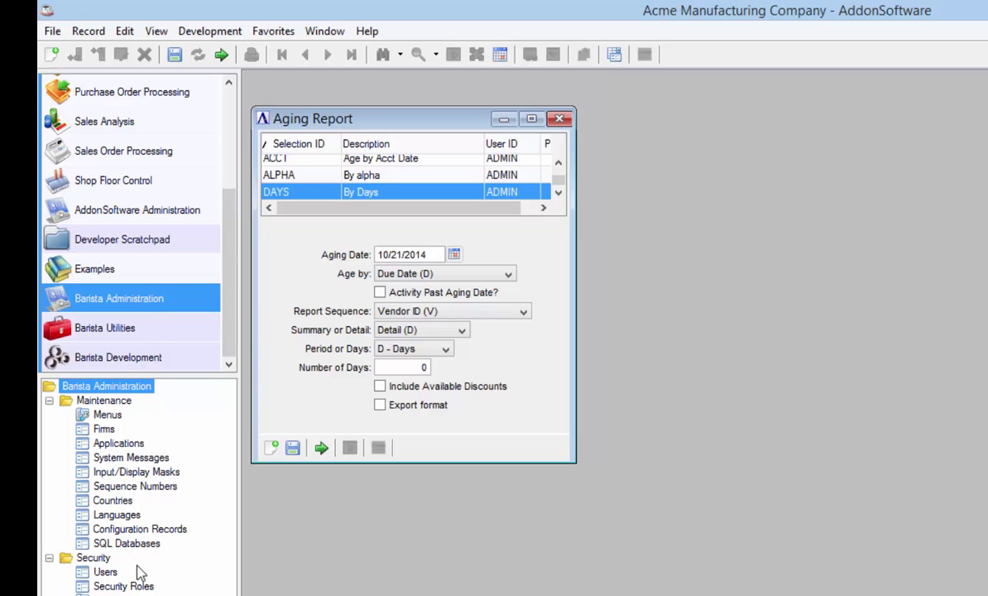
{"action": "double_click", "coordinate": [124, 585]}
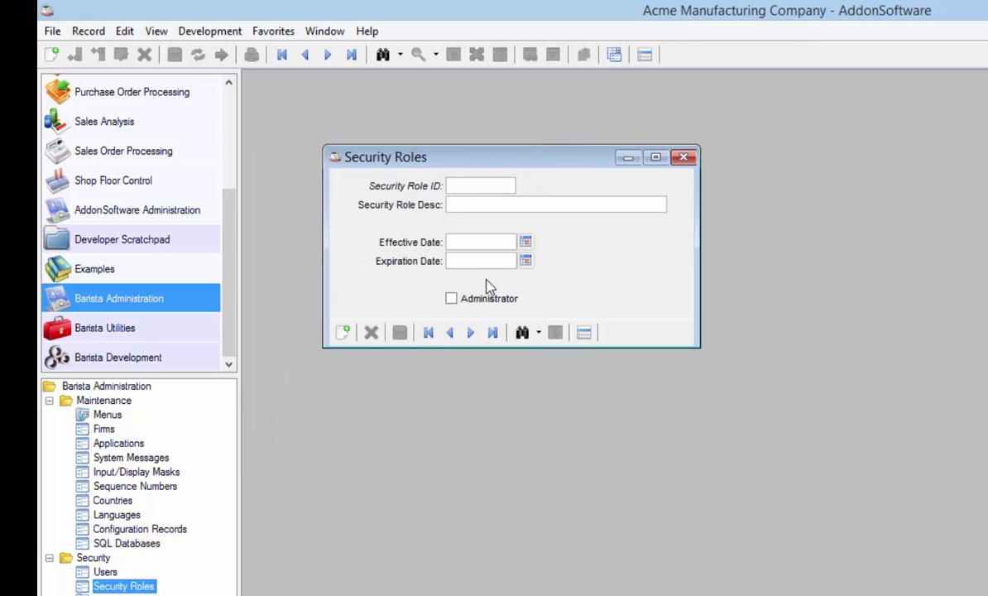
{"action": "left_click", "coordinate": [470, 333]}
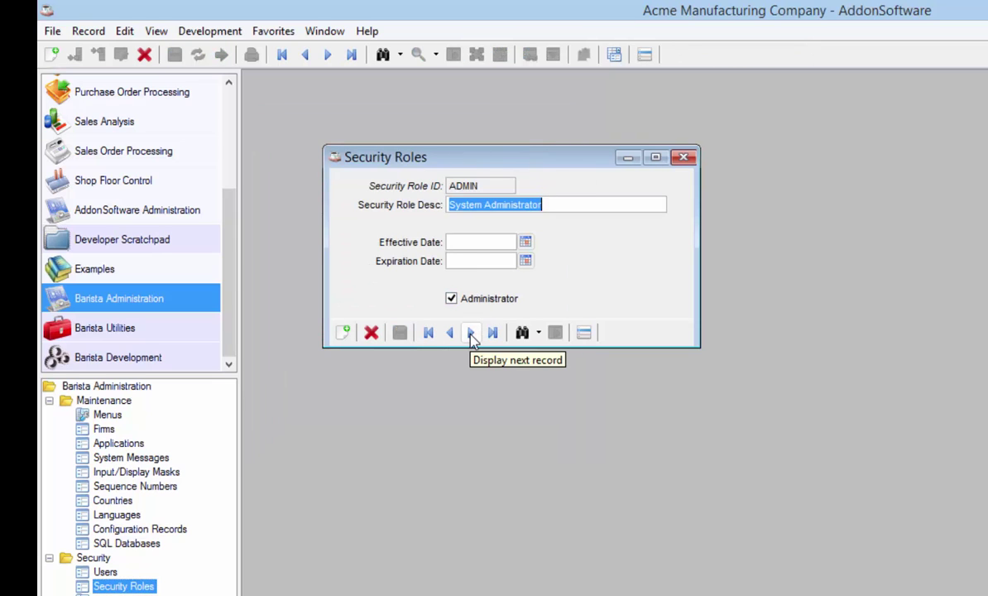
Display the GUEST role record, go to its effective date, and close the Security Roles form.
{"action": "left_click", "coordinate": [470, 333]}
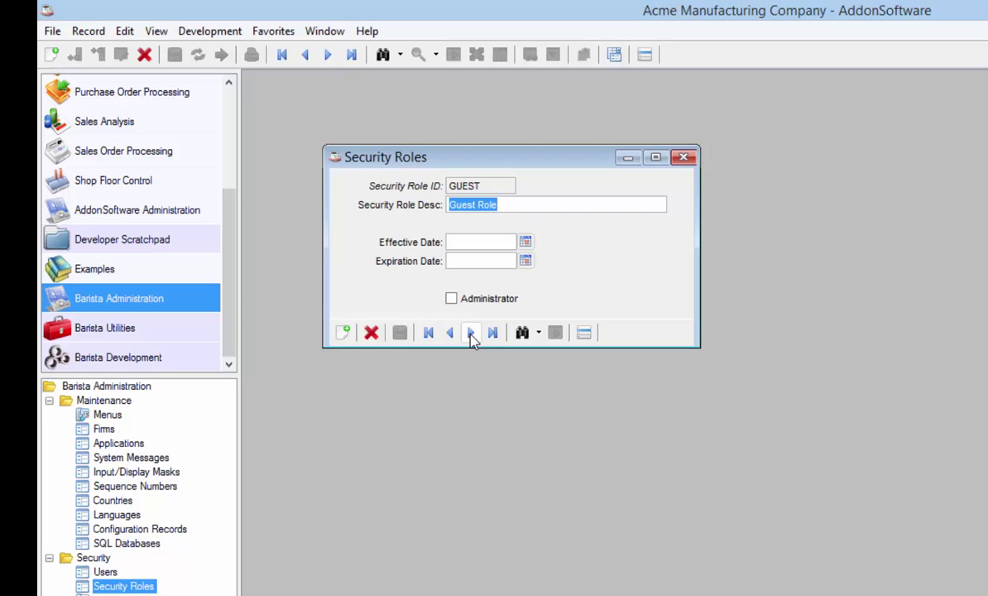
{"action": "left_click", "coordinate": [491, 242]}
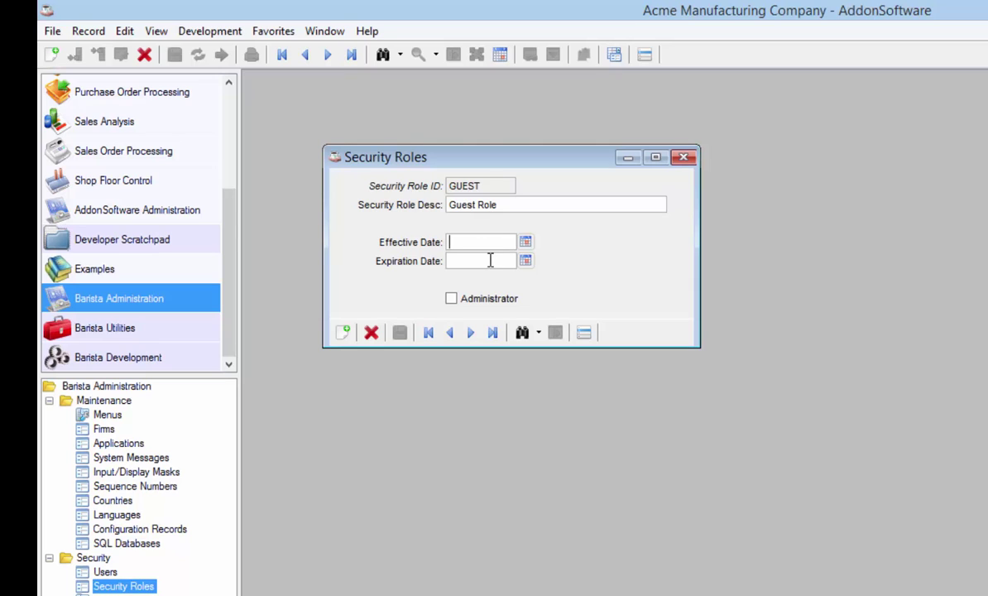
{"action": "left_click", "coordinate": [451, 298]}
{"action": "key", "text": "Escape"}
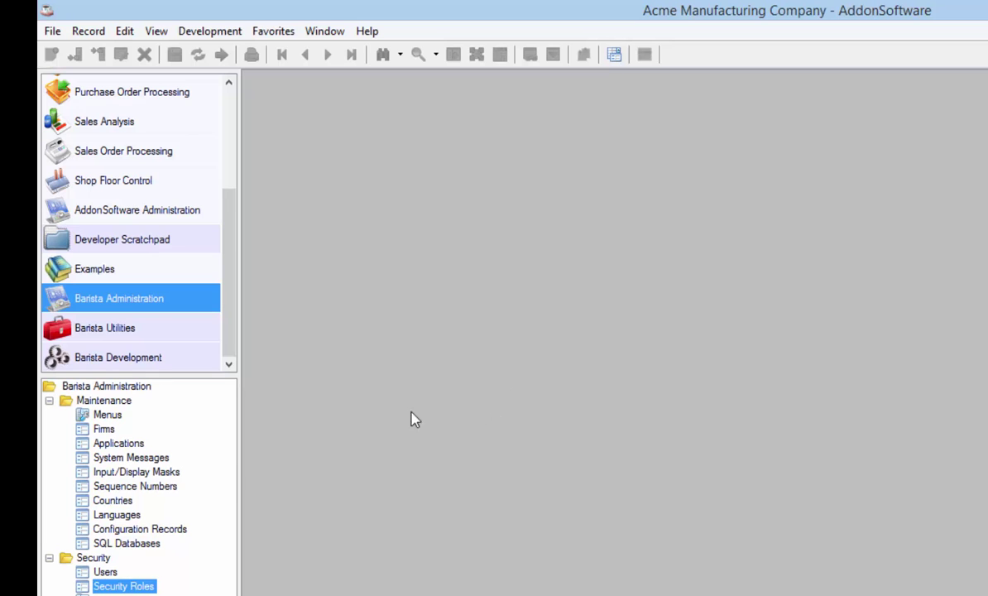
Open Security Administration and display the task permissions of the GUEST and RESTRICT roles in turn.
{"action": "left_click", "coordinate": [132, 571]}
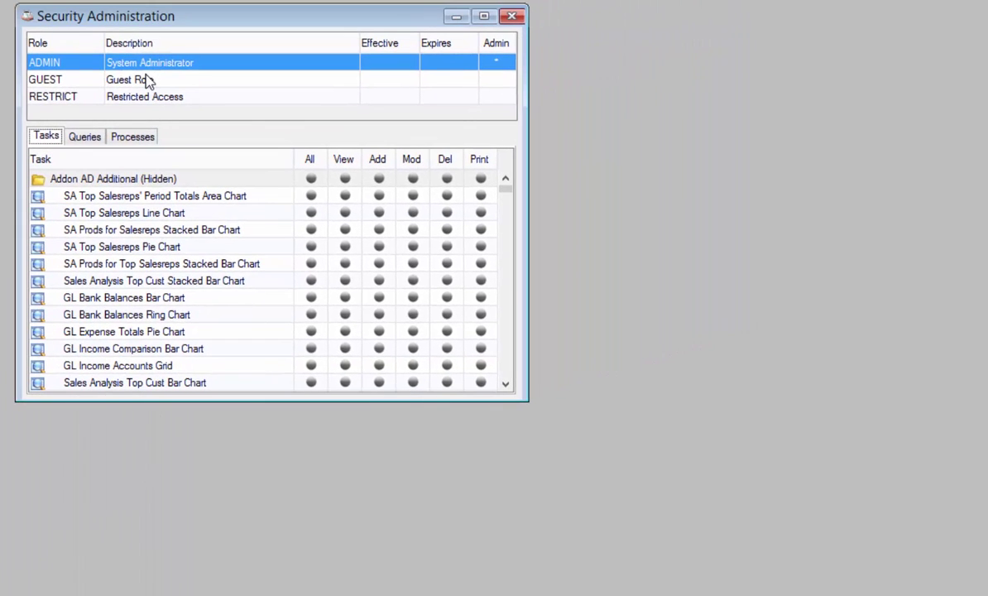
{"action": "left_click", "coordinate": [146, 80]}
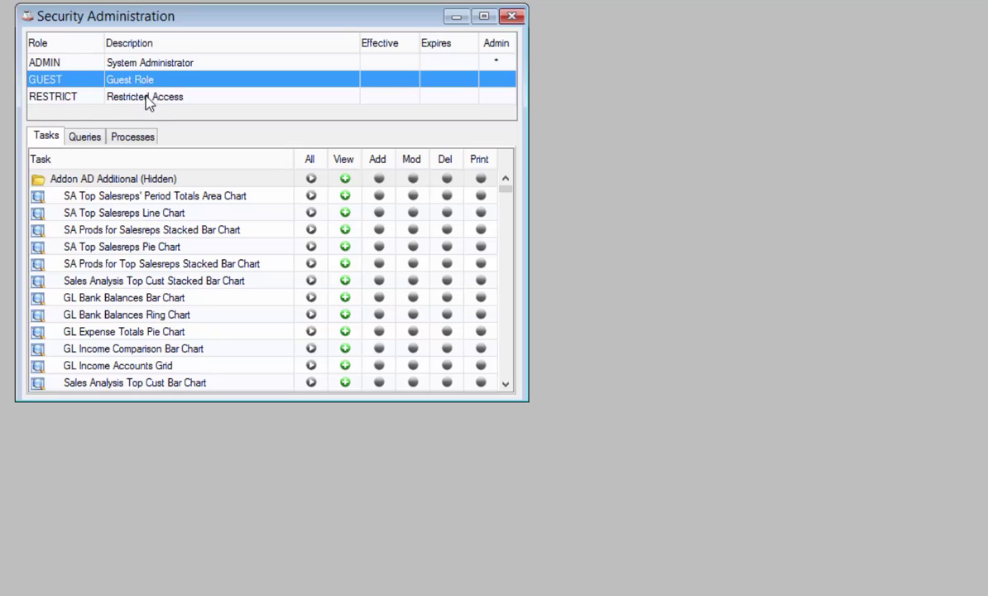
{"action": "left_click", "coordinate": [145, 98]}
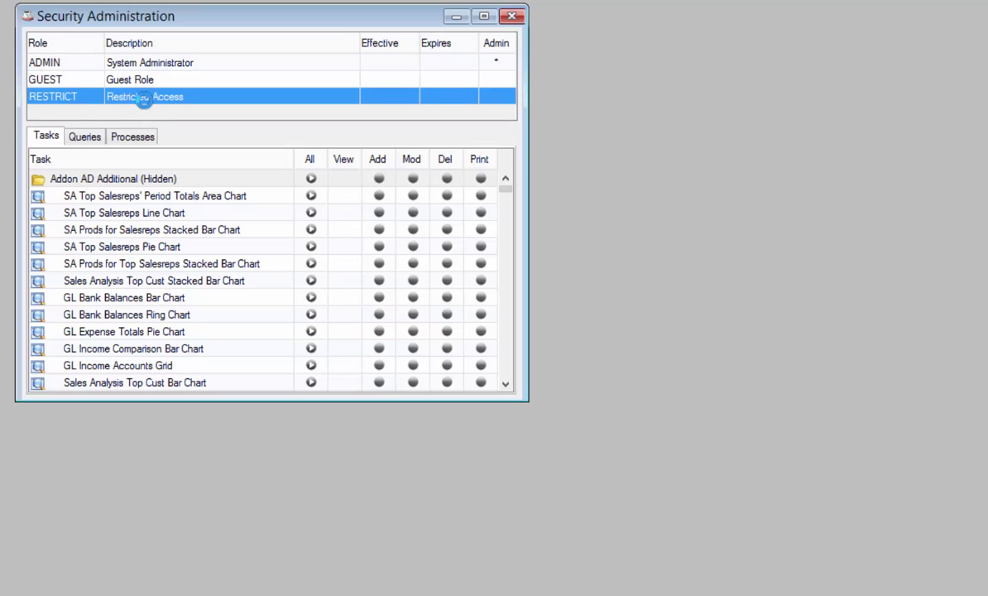
Grant the GUEST role the Add and Mod permissions for the Terms Codes task.
{"action": "left_click", "coordinate": [166, 80]}
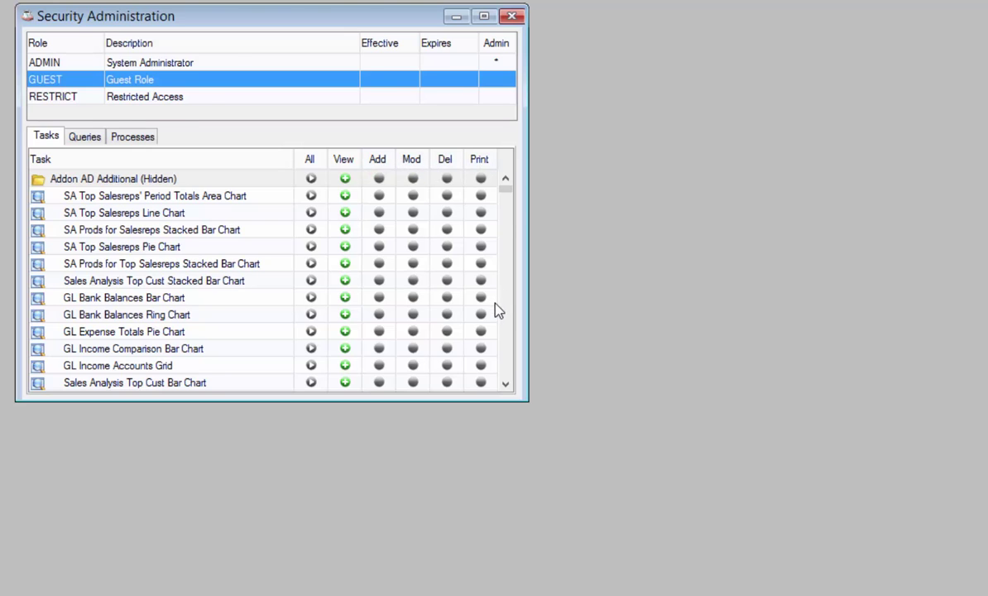
{"action": "scroll", "coordinate": [497, 311], "scroll_direction": "down", "scroll_amount": 5}
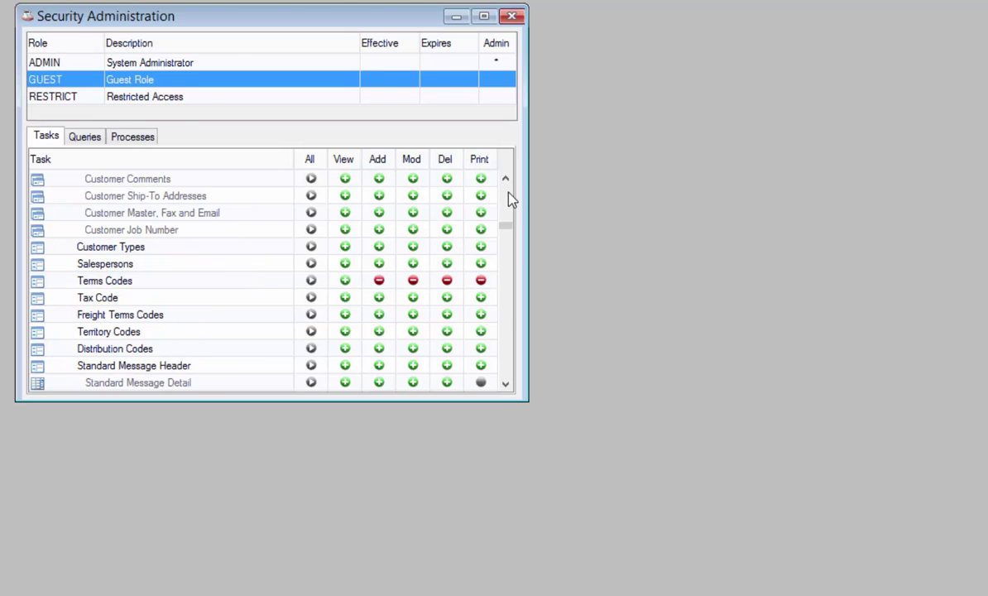
{"action": "left_click", "coordinate": [379, 284]}
{"action": "left_click", "coordinate": [413, 285]}
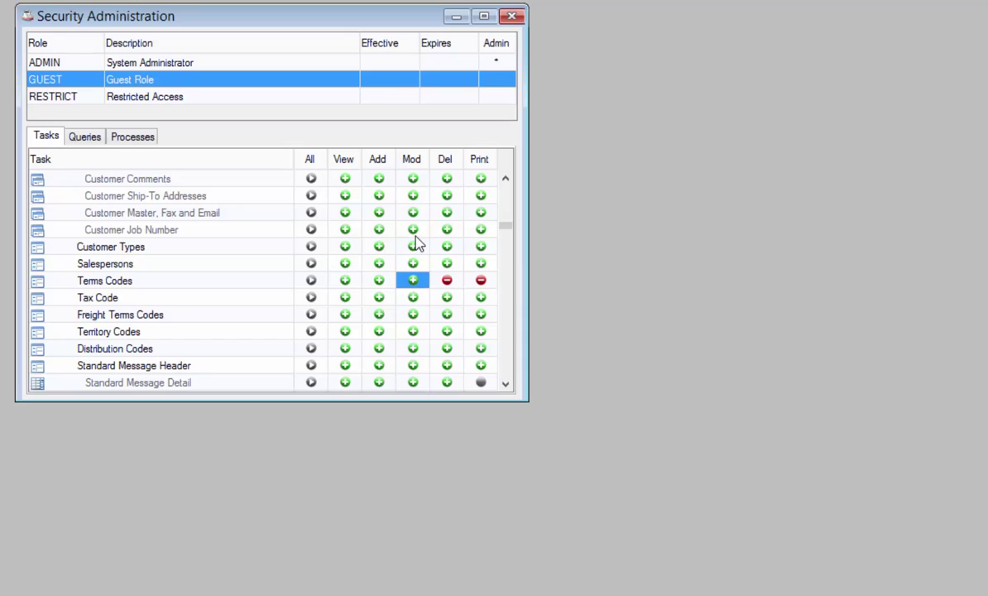
Turn on Add, Mod and Del auditing for the Terms Code column of Terms Codes, and close the security windows.
{"action": "double_click", "coordinate": [121, 283]}
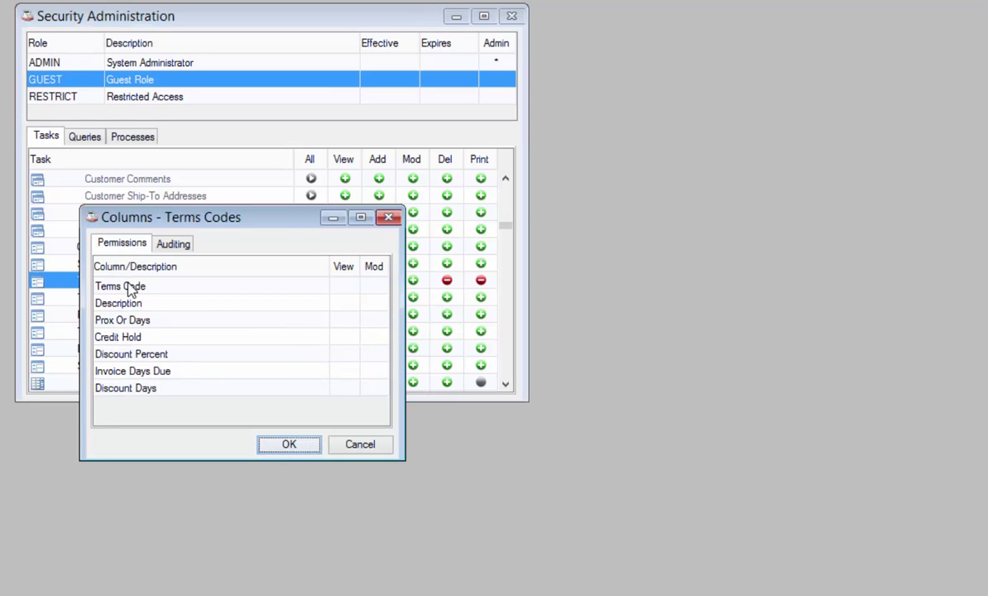
{"action": "left_click", "coordinate": [173, 245]}
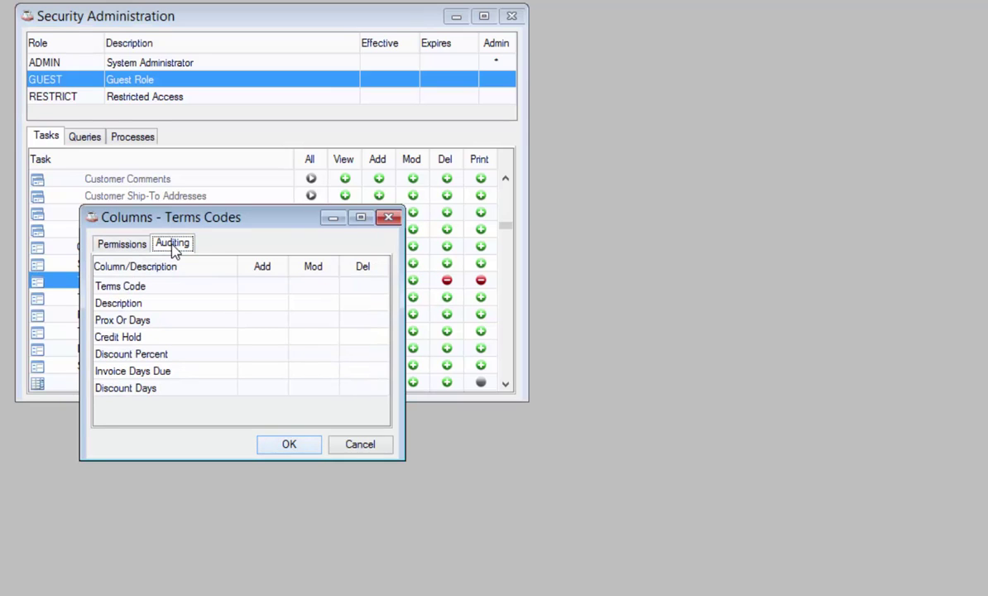
{"action": "left_click", "coordinate": [262, 285]}
{"action": "left_click", "coordinate": [314, 285]}
{"action": "left_click", "coordinate": [365, 286]}
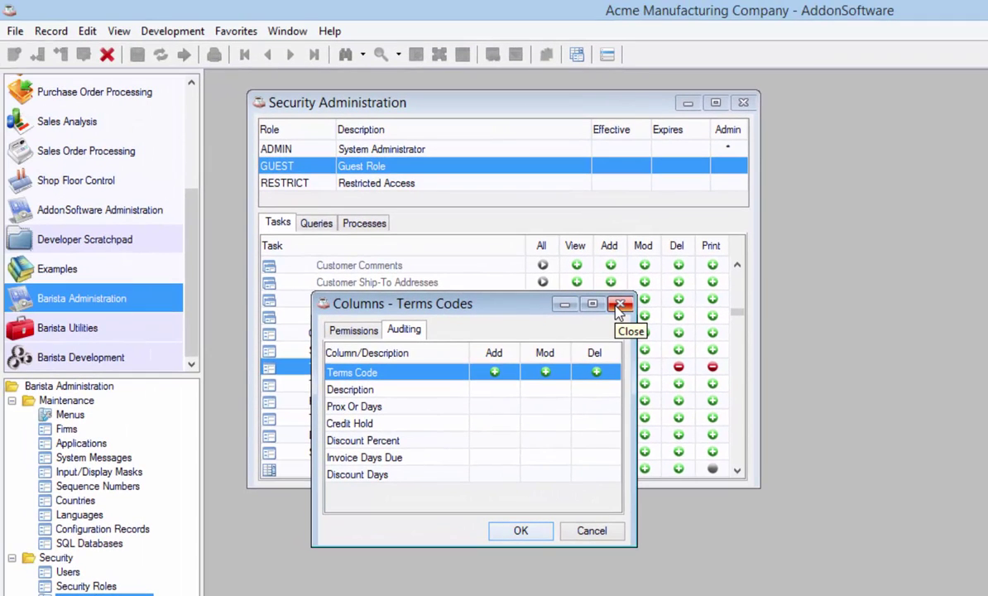
{"action": "left_click", "coordinate": [620, 306]}
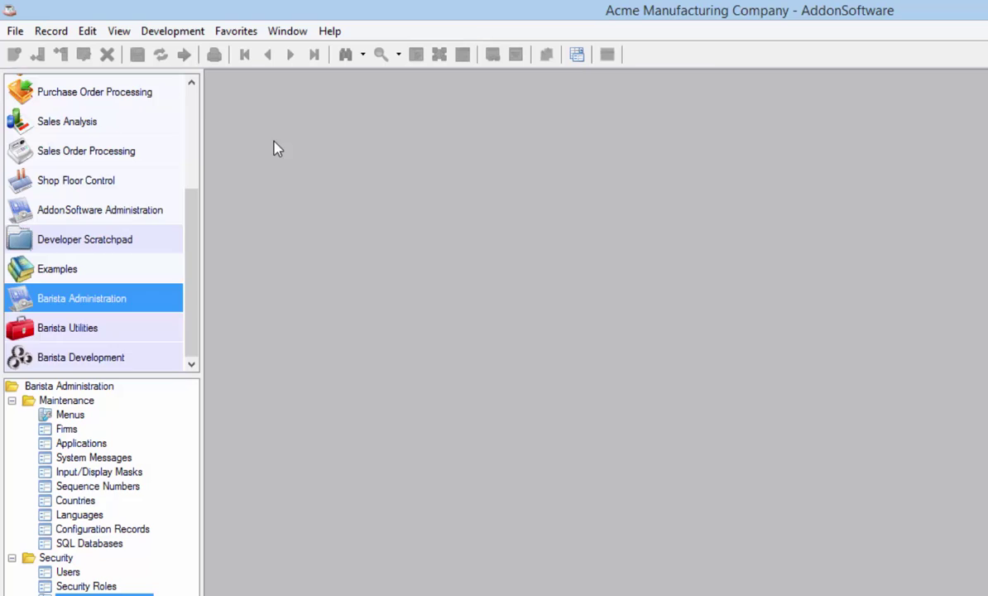
Open the Accounts Payable Aging Report and run it with its default selections.
{"action": "scroll", "coordinate": [190, 112], "scroll_direction": "up", "scroll_amount": 3}
{"action": "left_click", "coordinate": [124, 120]}
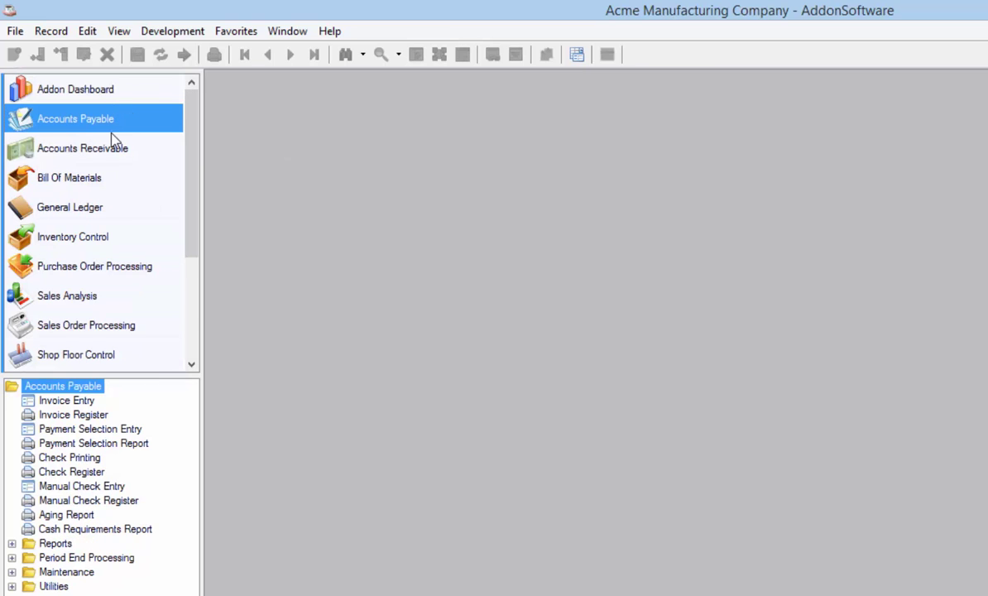
{"action": "double_click", "coordinate": [68, 514]}
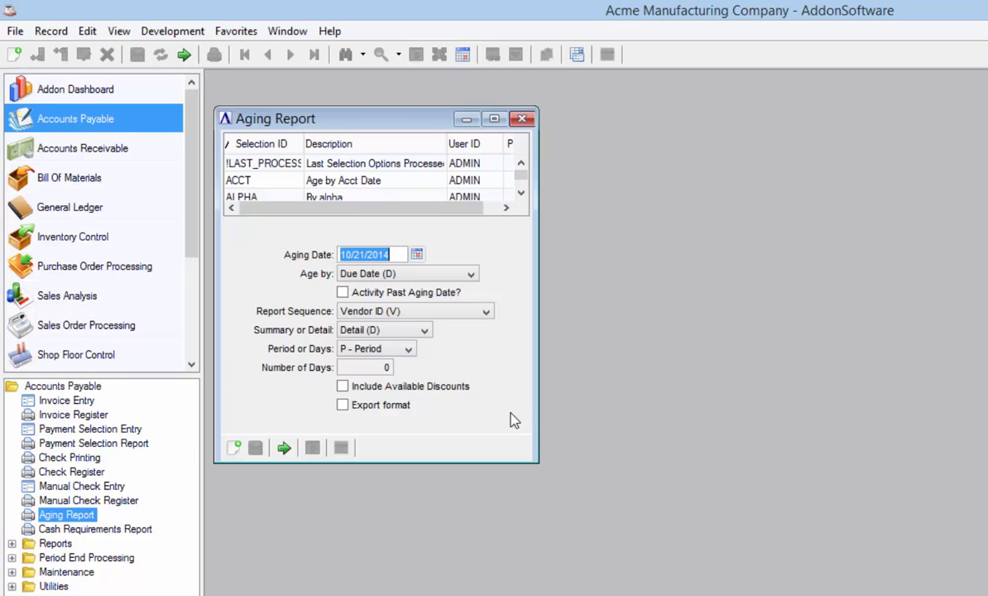
{"action": "left_click", "coordinate": [283, 448]}
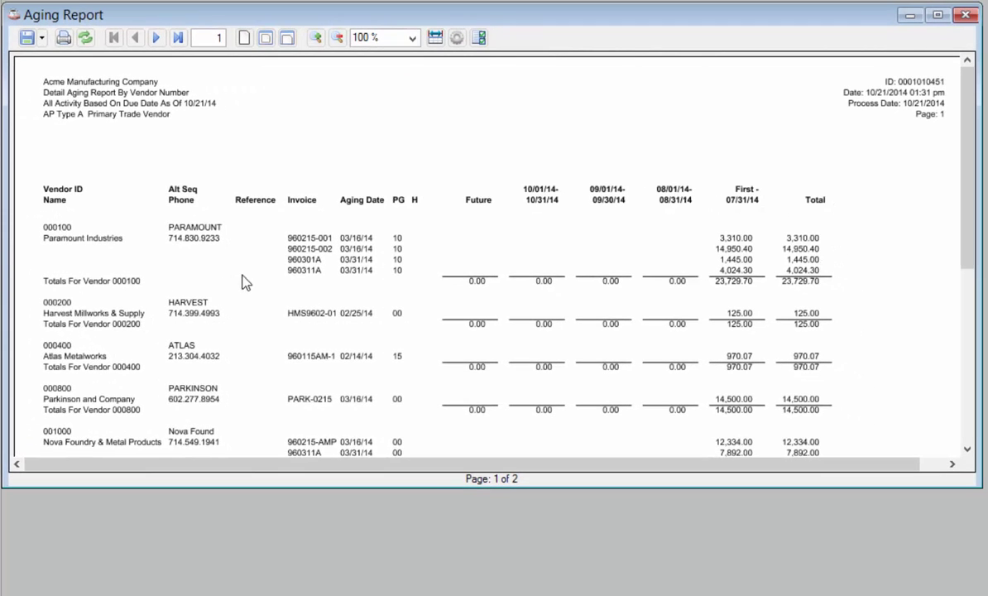
Widen the Vendor ID/Name column in the Aging Report's output, save the column adjustment and refresh the report.
{"action": "left_click", "coordinate": [435, 38]}
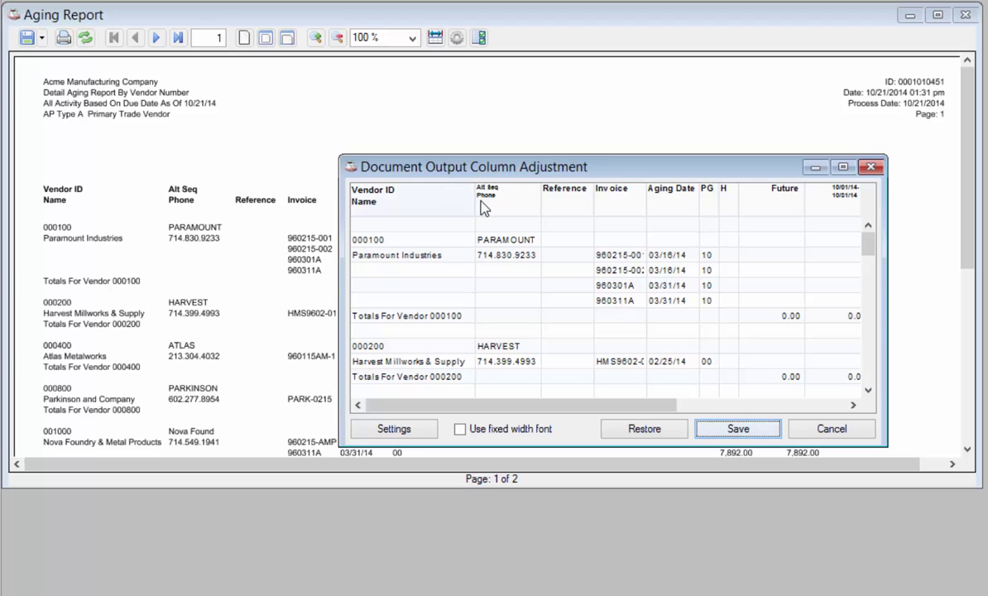
{"action": "left_click_drag", "start_coordinate": [474, 200], "coordinate": [531, 204]}
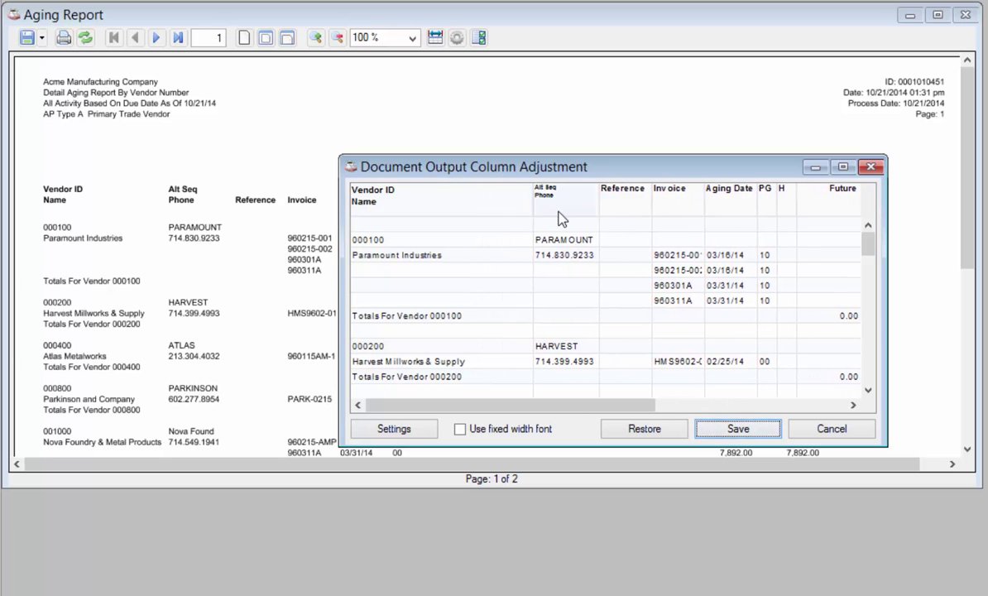
{"action": "left_click", "coordinate": [740, 428]}
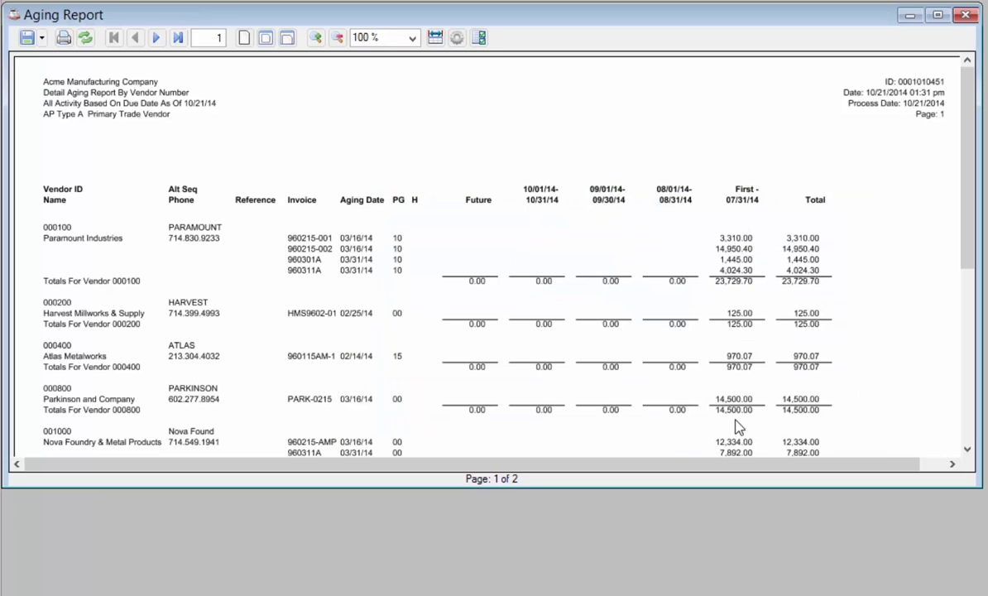
{"action": "left_click", "coordinate": [85, 37]}
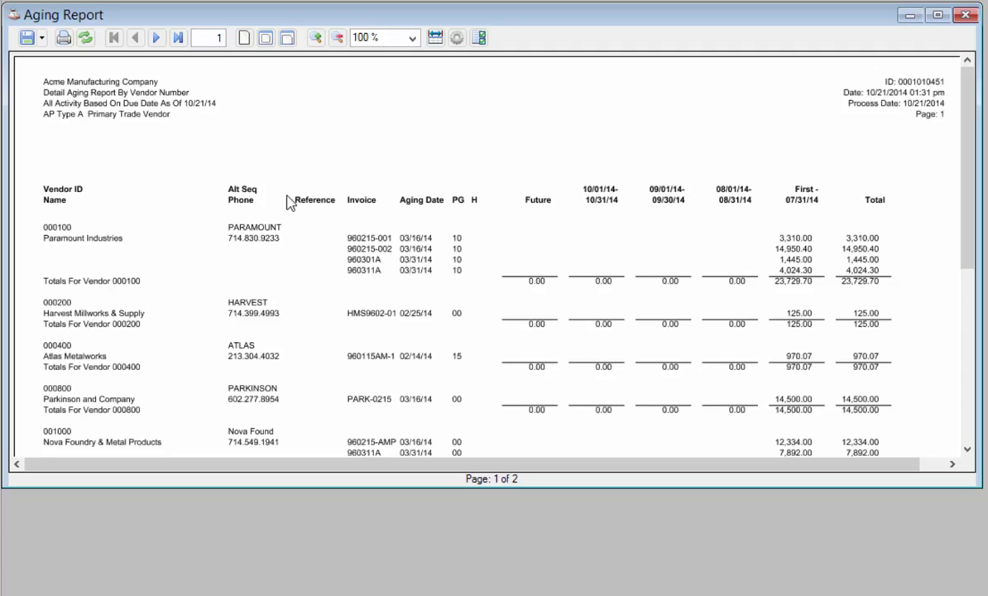
Mark the report's Portable Document File (.pdf) format for Disk, Email and Fax output, and close the selection and report without creating output.
{"action": "left_click", "coordinate": [480, 38]}
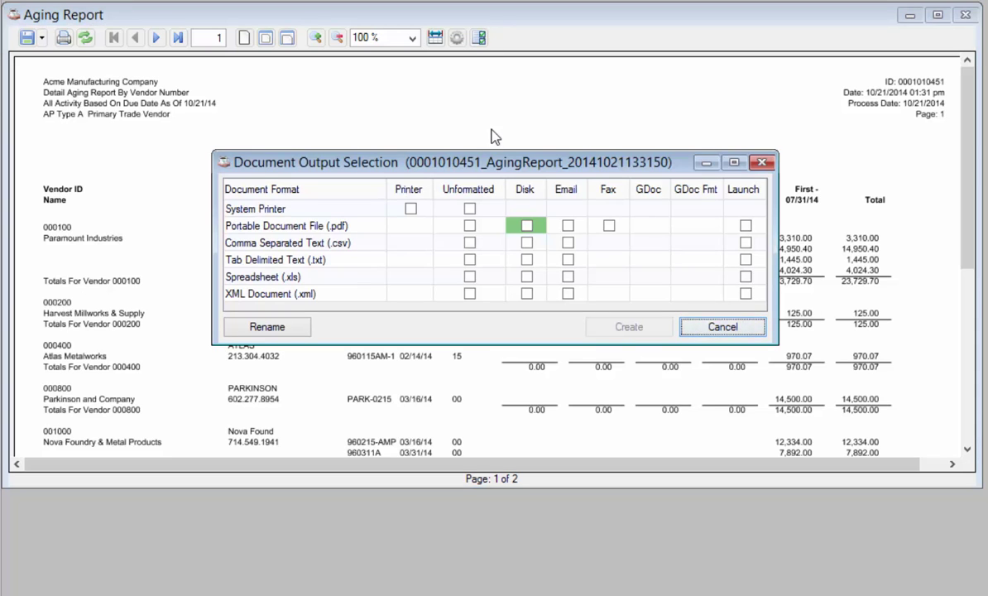
{"action": "left_click", "coordinate": [315, 242]}
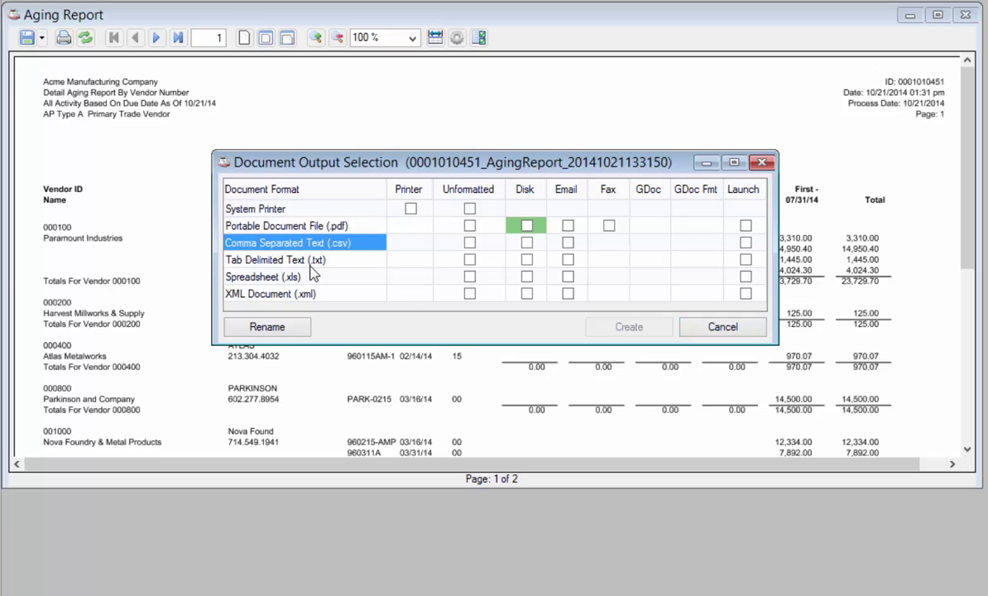
{"action": "left_click", "coordinate": [526, 225]}
{"action": "left_click", "coordinate": [567, 225]}
{"action": "left_click", "coordinate": [609, 225]}
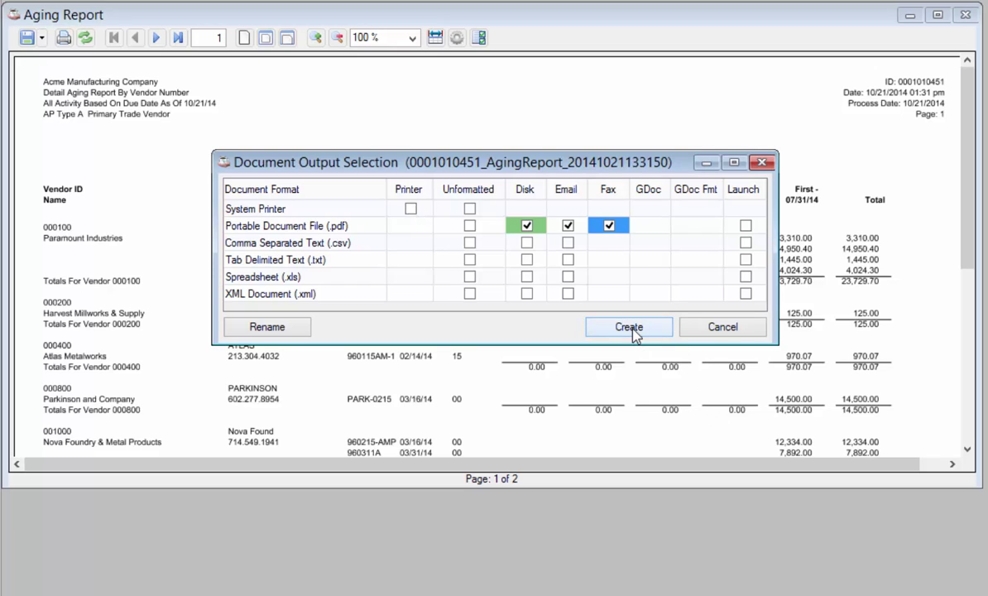
{"action": "left_click", "coordinate": [761, 162]}
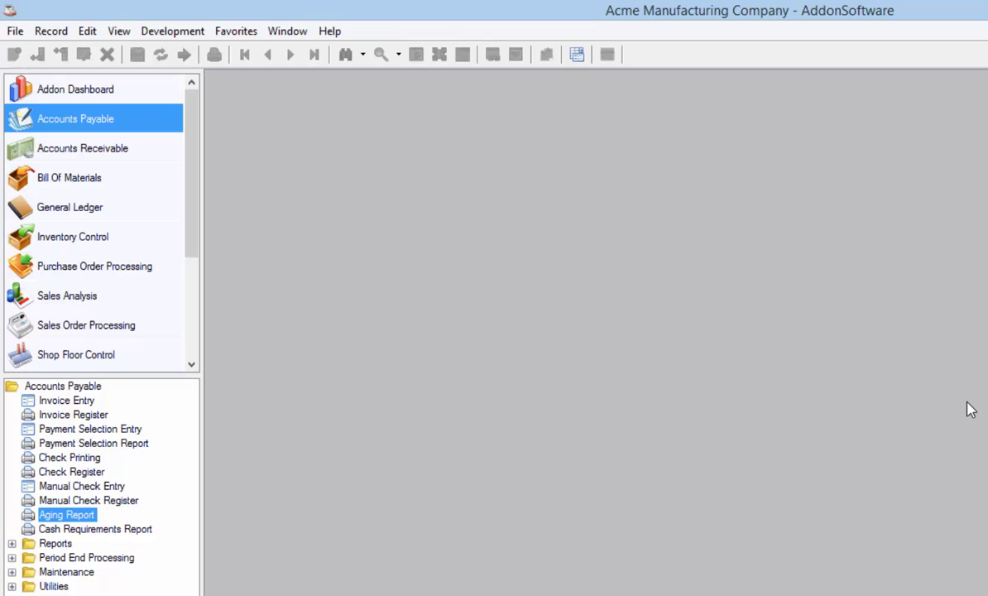
Open the Accounts Receivable Customers form and display the Everest Industries record.
{"action": "left_click", "coordinate": [100, 149]}
{"action": "double_click", "coordinate": [91, 557]}
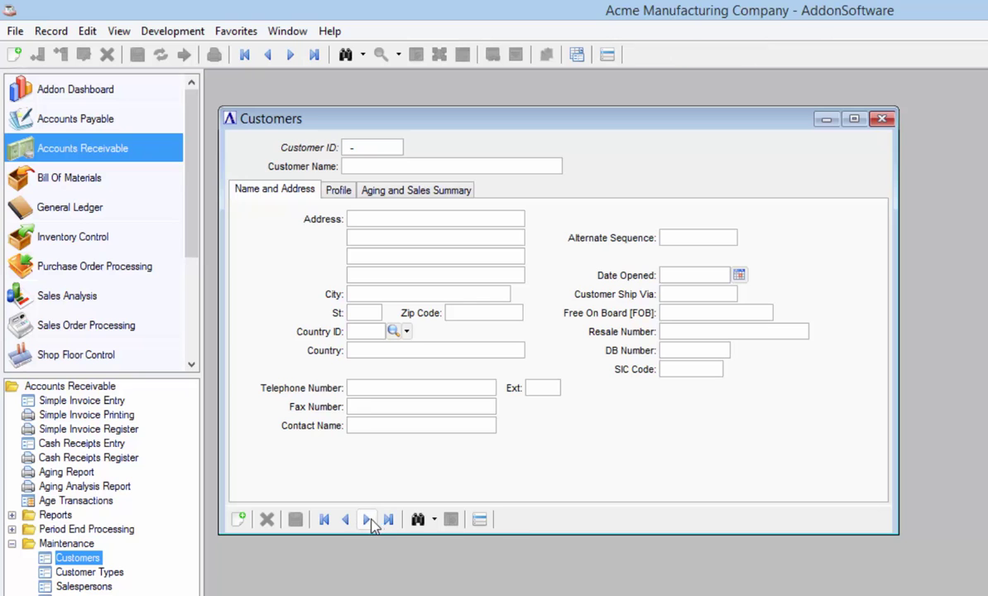
{"action": "left_click", "coordinate": [367, 519]}
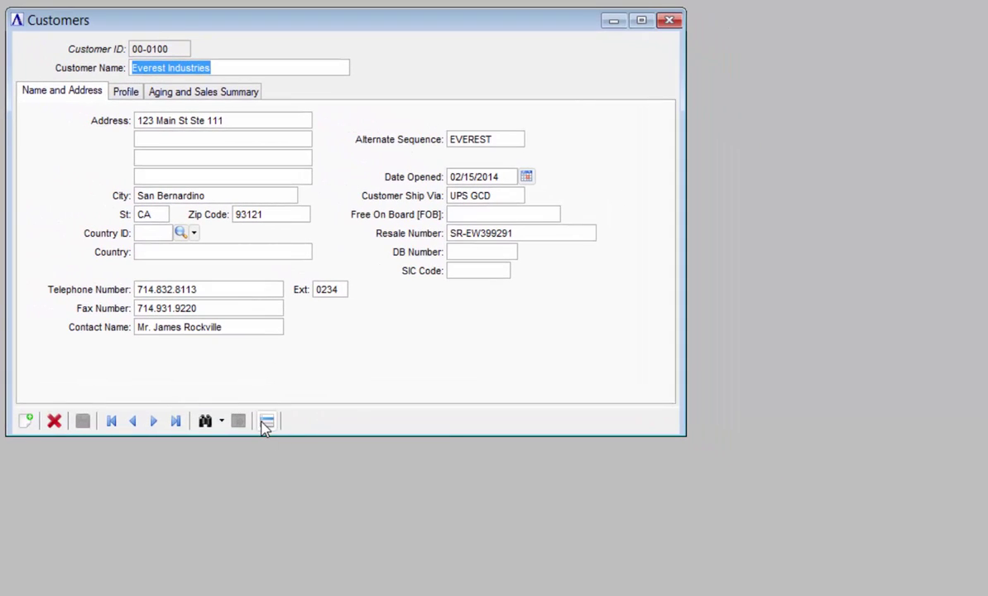
Generate an On-Demand Statement for Everest Industries by invoice date, and show the save options for the resulting document.
{"action": "left_click", "coordinate": [266, 422]}
{"action": "left_click", "coordinate": [299, 588]}
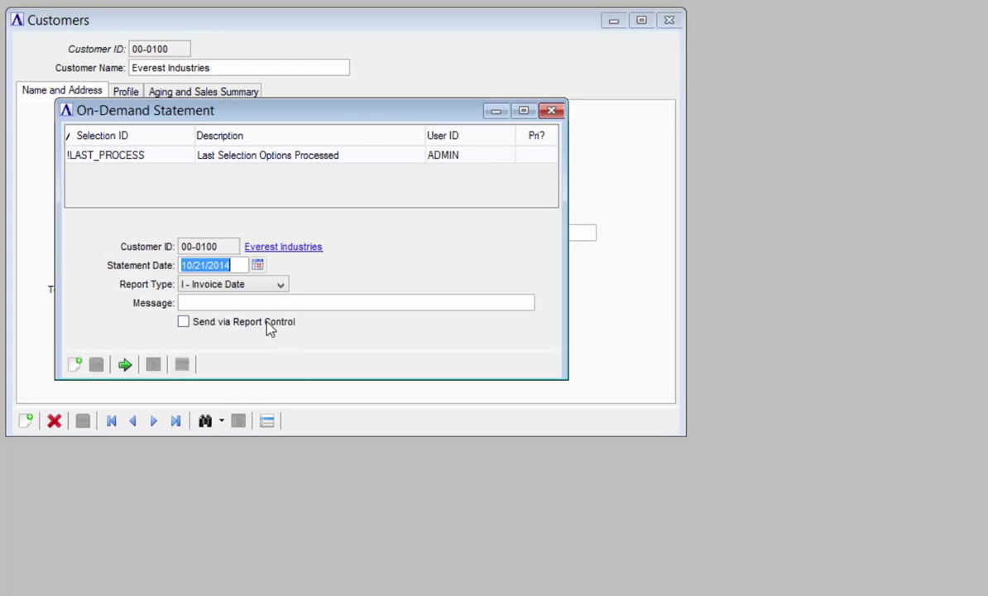
{"action": "left_click", "coordinate": [124, 364]}
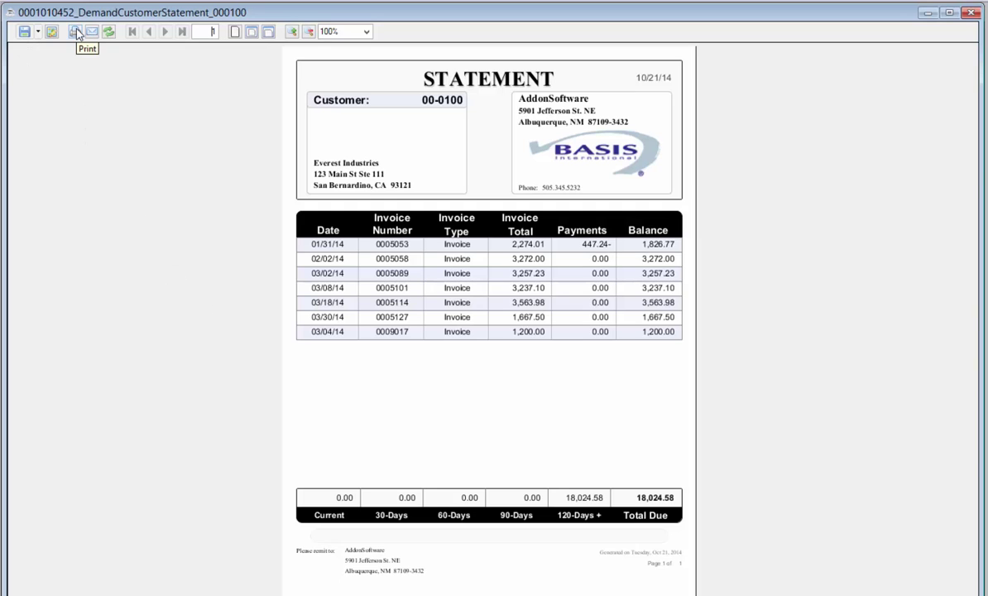
{"action": "left_click", "coordinate": [37, 33]}
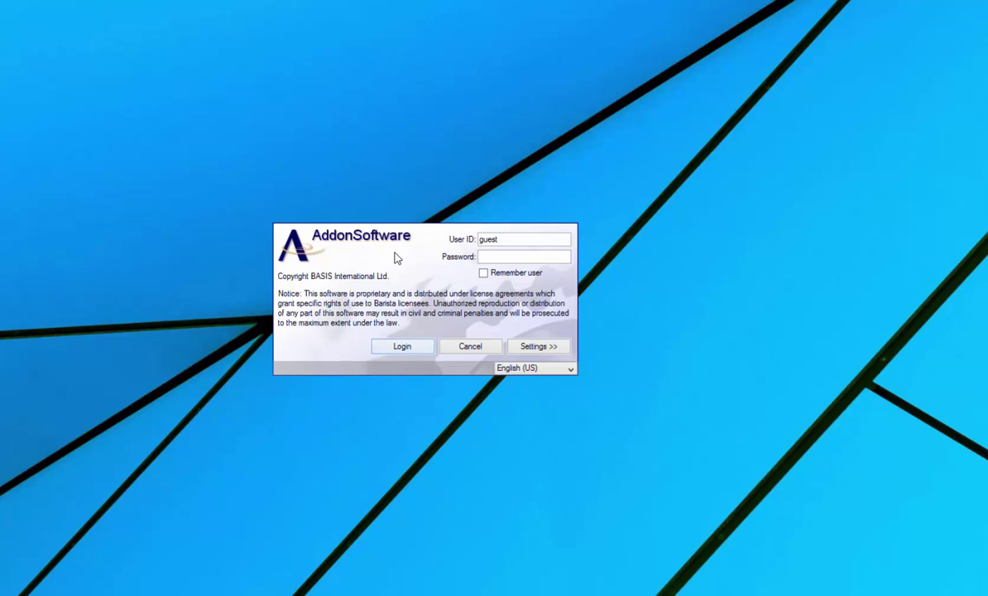
Set the login language to Español (MX) and log in as guest.
{"action": "left_click", "coordinate": [570, 368]}
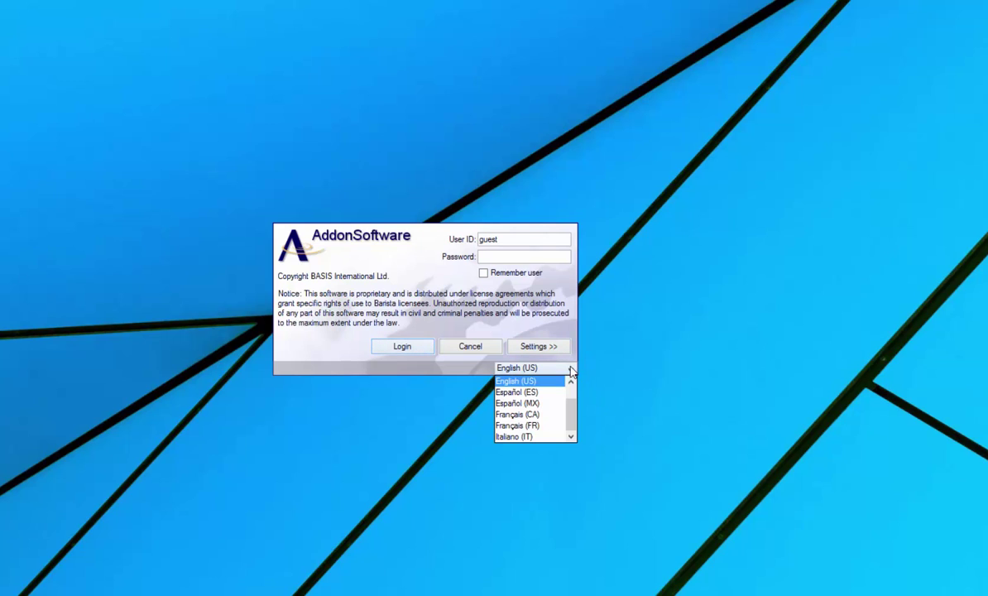
{"action": "left_click", "coordinate": [526, 403]}
{"action": "left_click", "coordinate": [357, 348]}
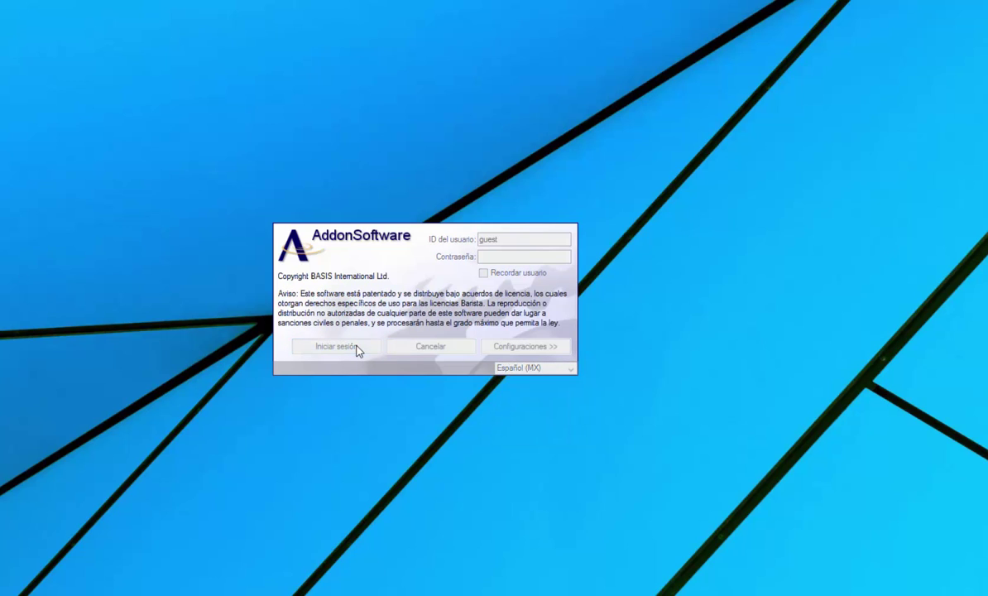